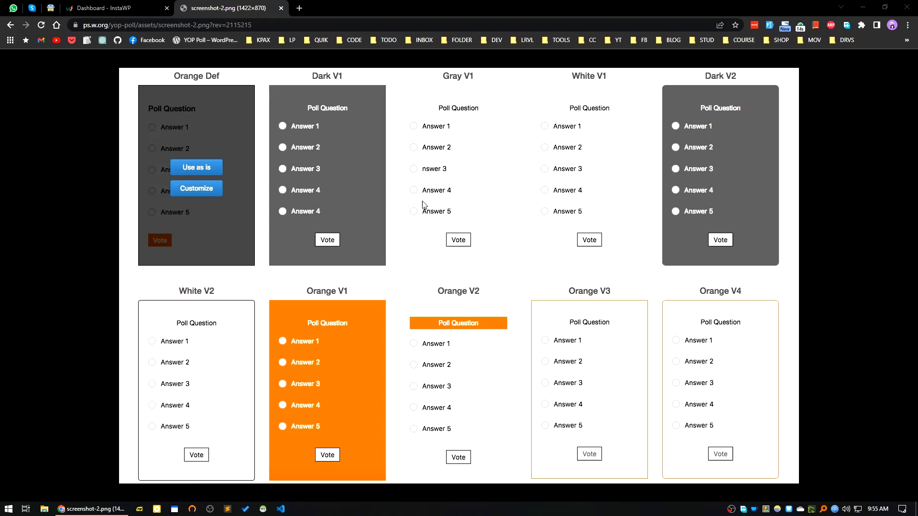
- Open the YOP Poll plugin page in a new tab, view its style screenshot, then return to InstaWP Sites
middle_click(210, 39)
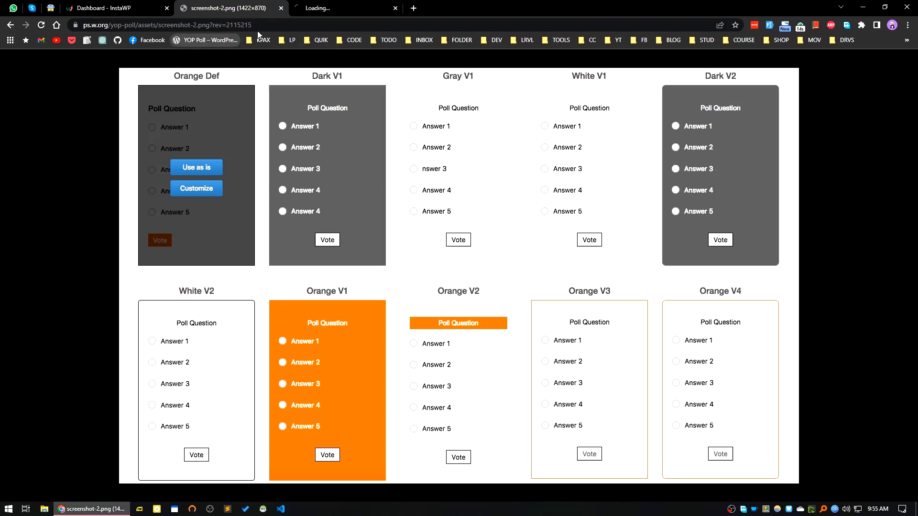
click(335, 8)
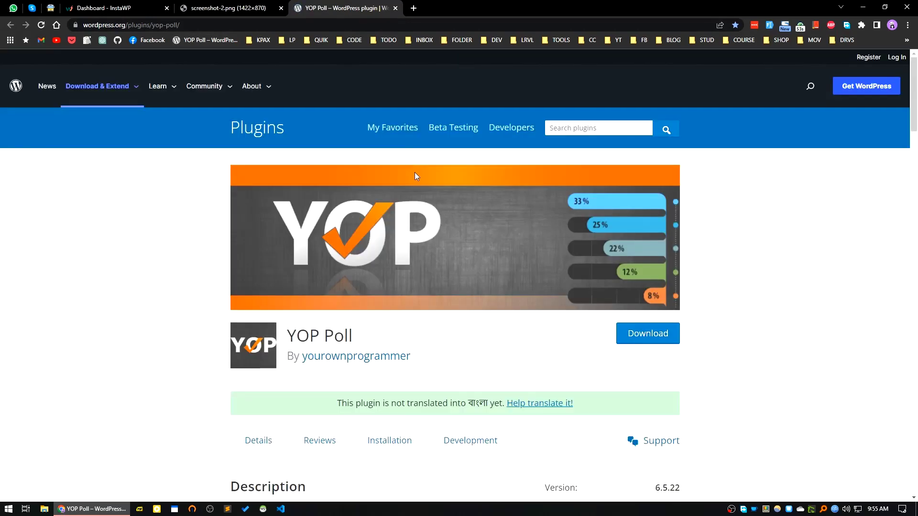
click(231, 5)
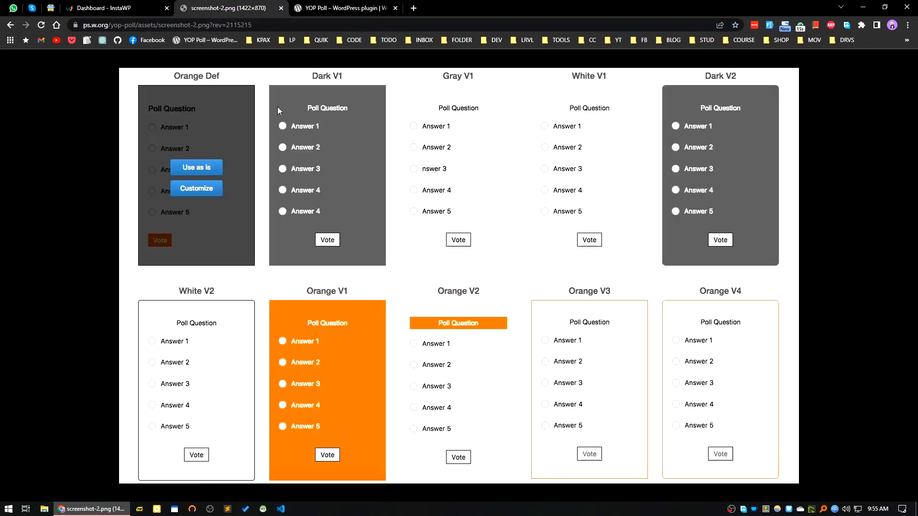
click(78, 4)
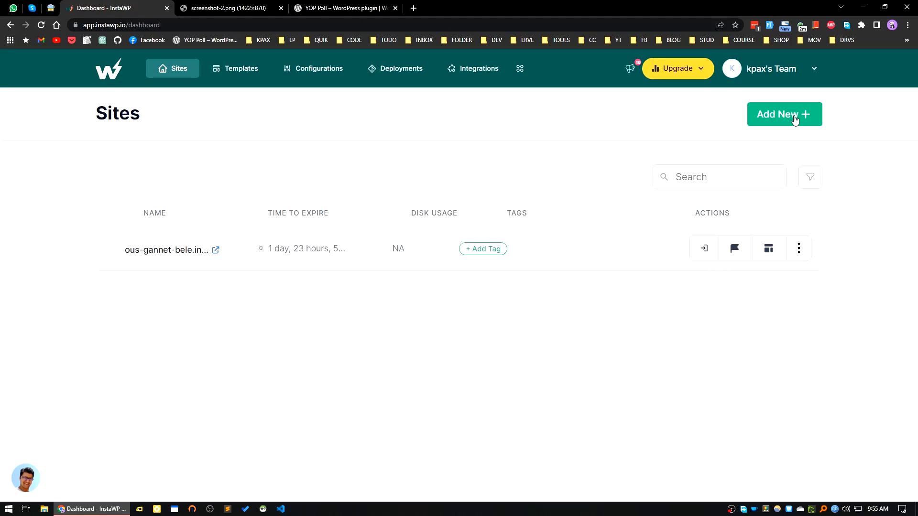
- Create a new InstaWP WordPress site from scratch with the default configuration
click(794, 120)
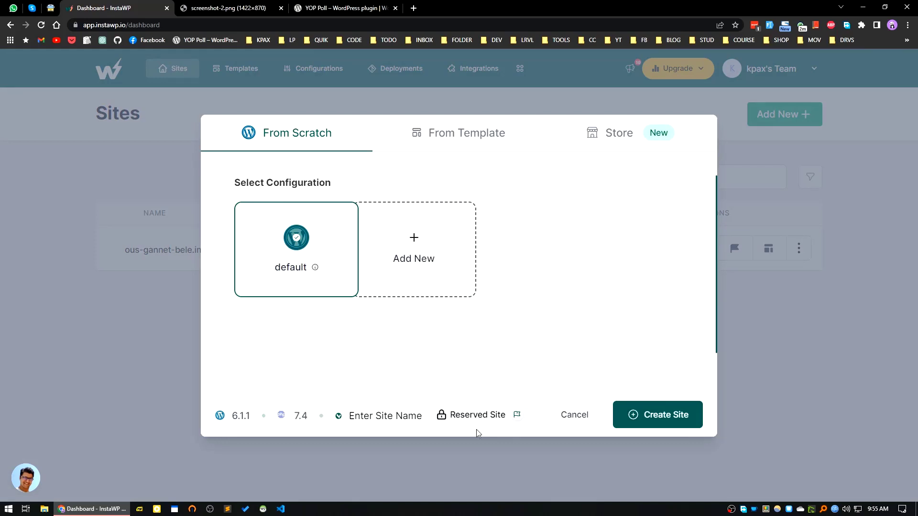
click(651, 415)
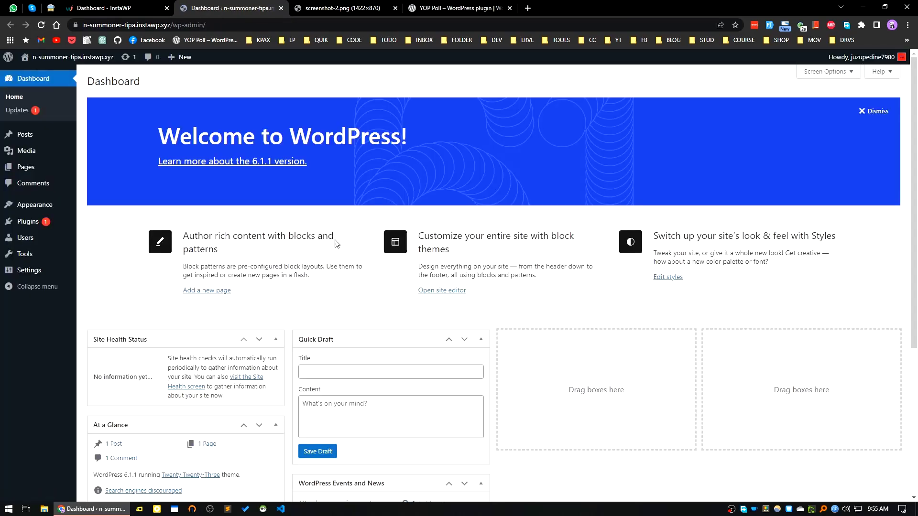
- Start a new page and step through, then close, the editor's welcome guide
mouse_move(28, 168)
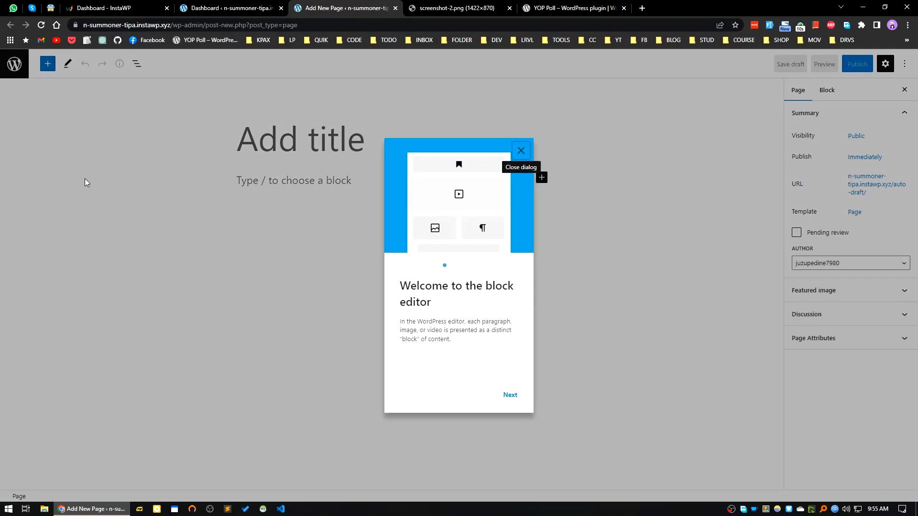
click(508, 395)
click(509, 394)
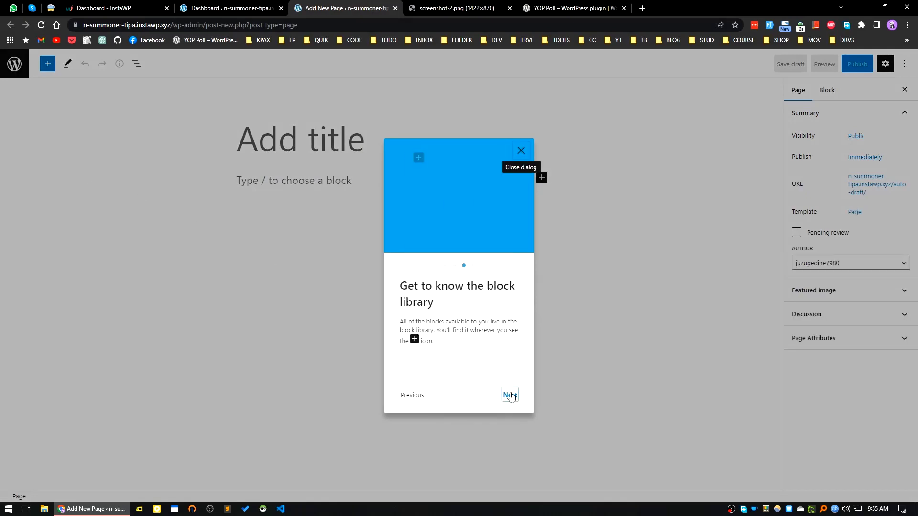
click(506, 395)
click(504, 395)
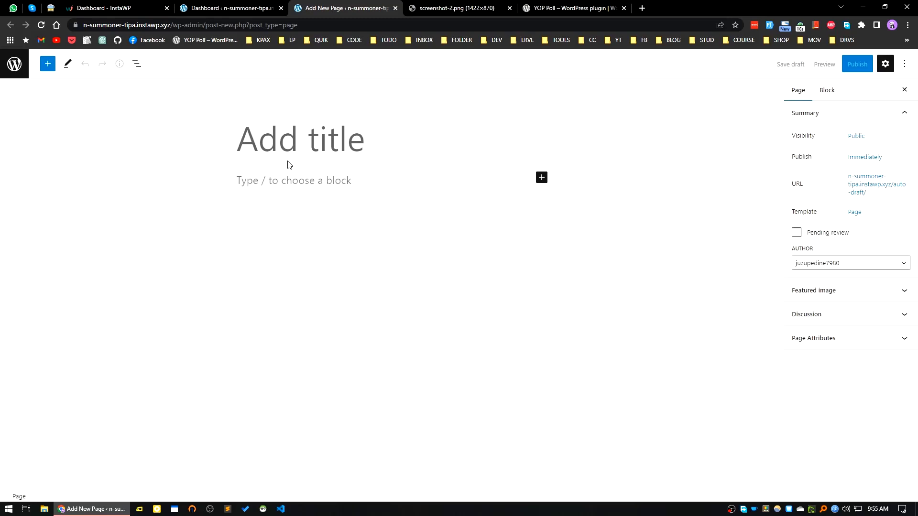
- Title the page 'Our Beautiful Poll', correcting the misspelled 'Beautifiul', then return to the Dashboard
text(Our B)
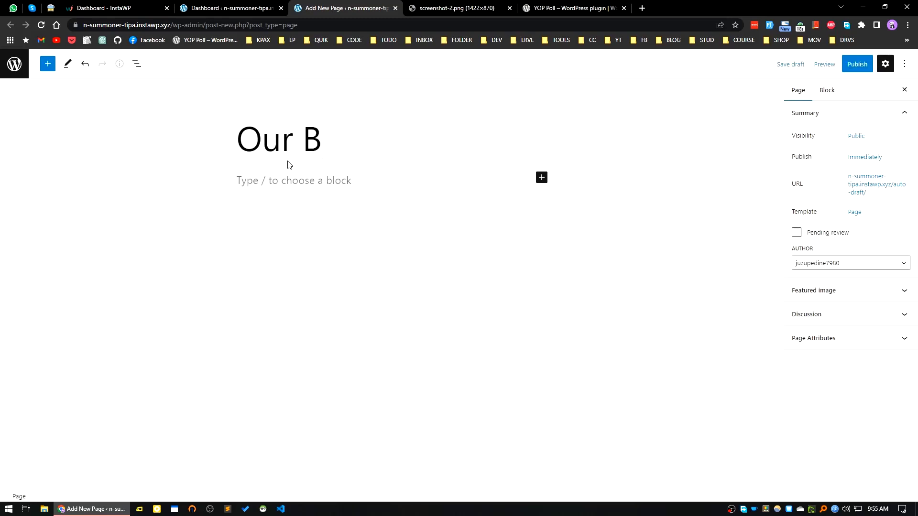
text(eautifi)
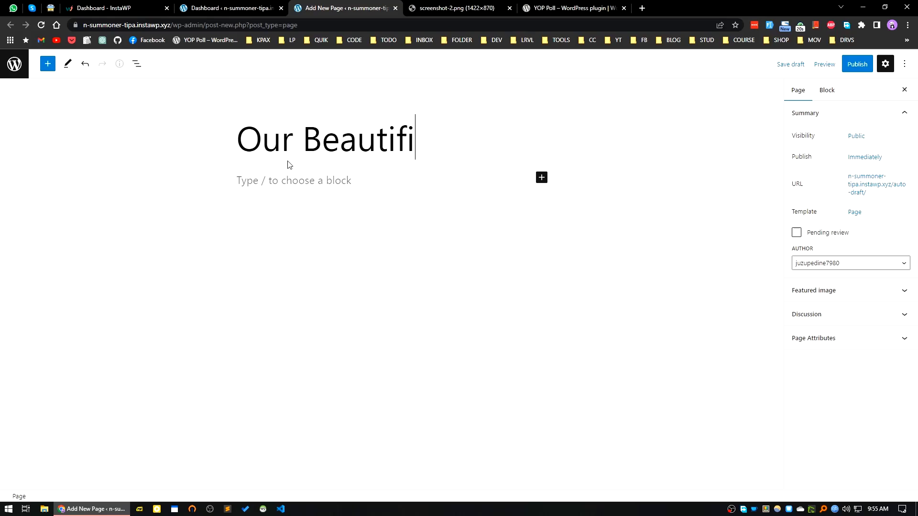
text(ul)
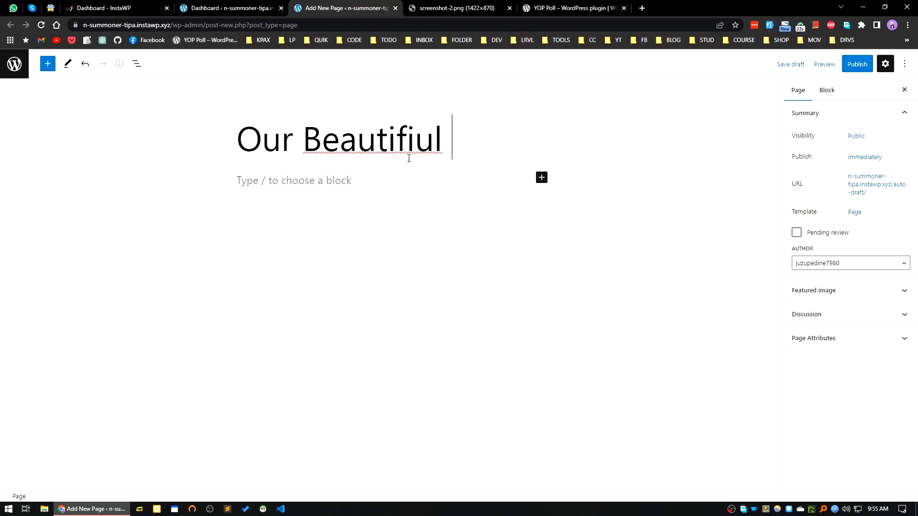
click(362, 140)
key(BackSpace)
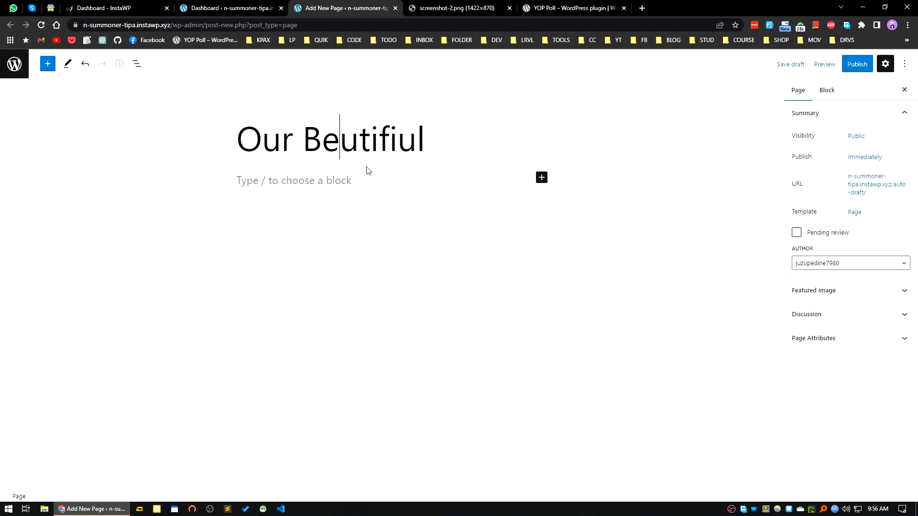
text(a)
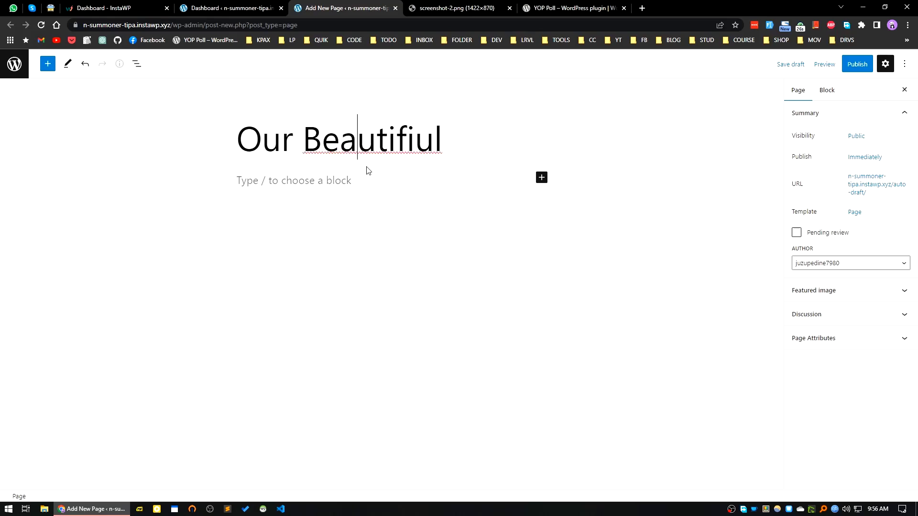
right_click(390, 143)
click(423, 136)
click(415, 139)
key(BackSpace)
key(End)
text(P)
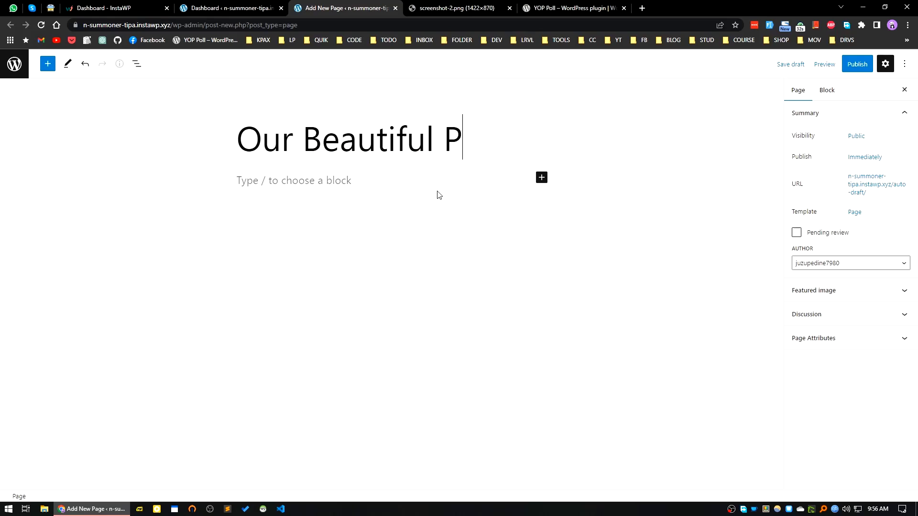
text(oll)
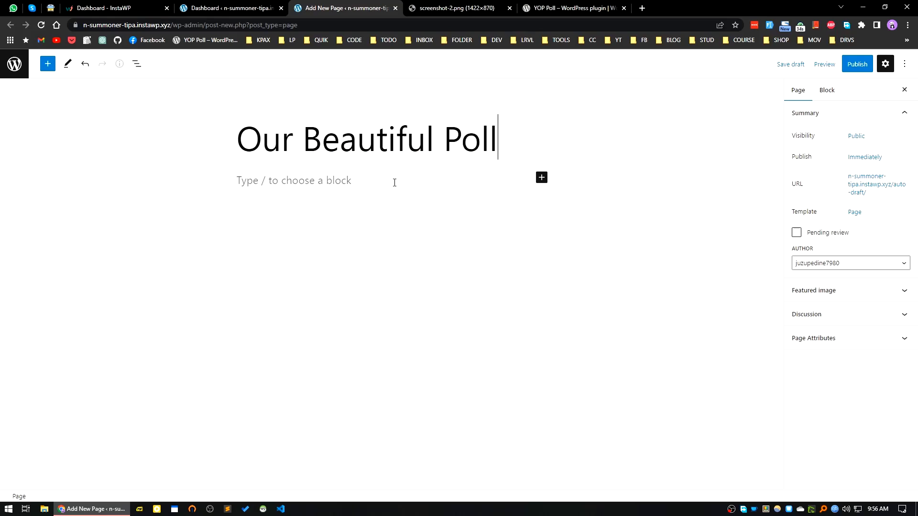
click(308, 177)
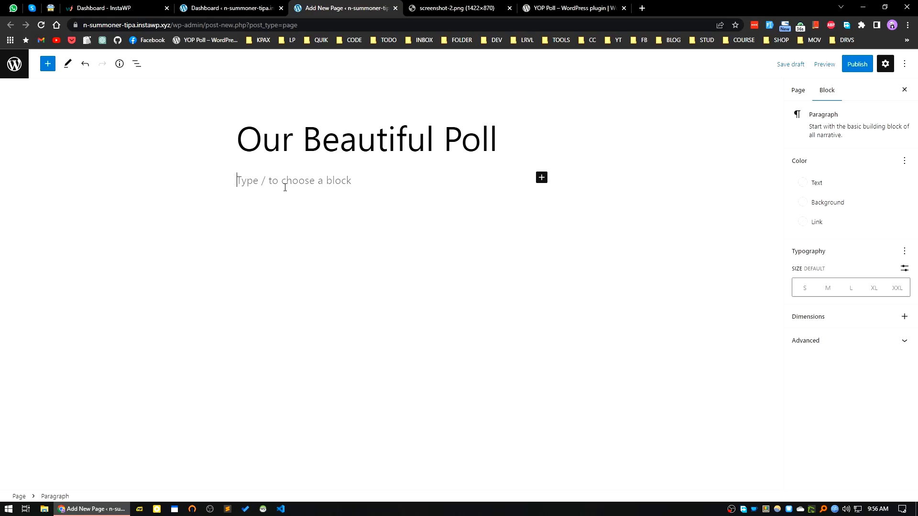
click(246, 7)
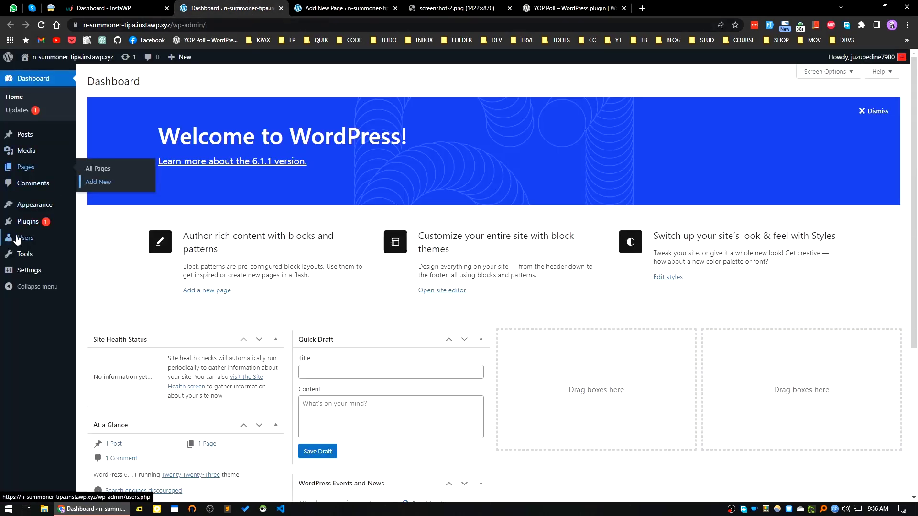
- Search the plugin directory for 'yop', then install and activate YOP Poll
mouse_move(19, 221)
click(98, 236)
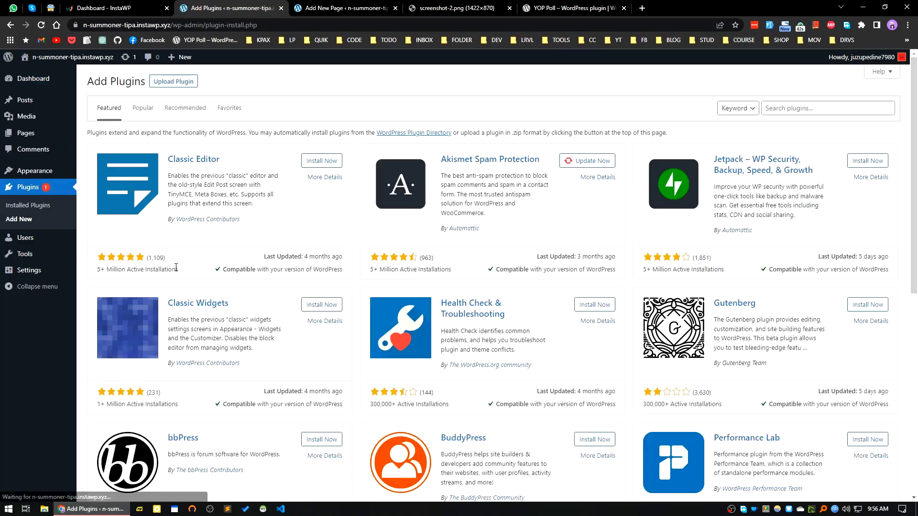
click(784, 110)
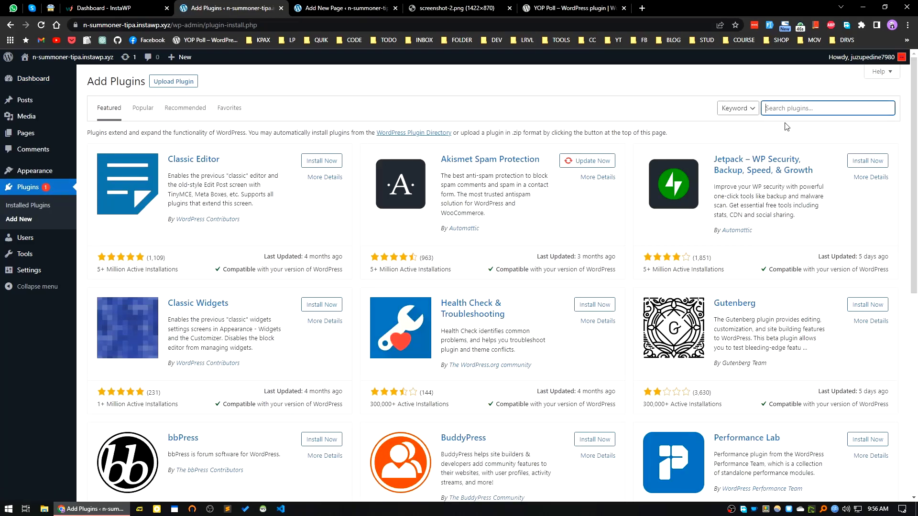
text(yop poll)
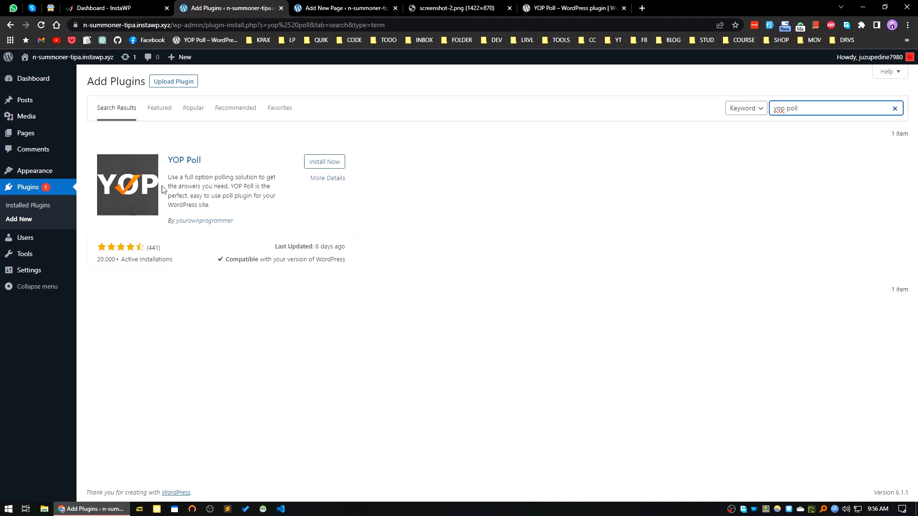
click(325, 163)
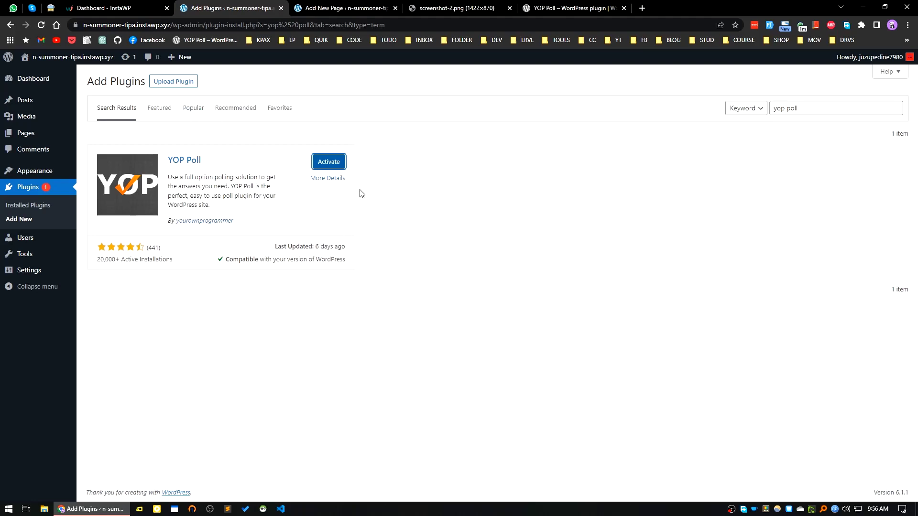
click(328, 162)
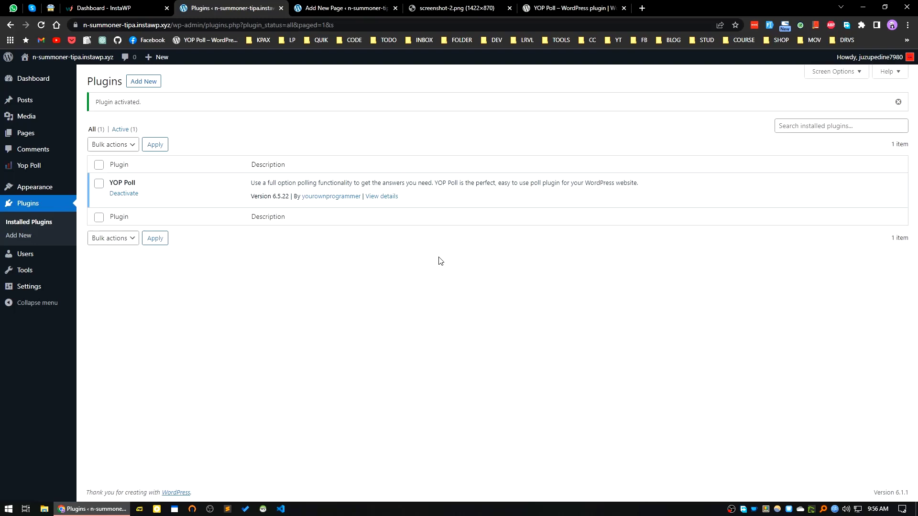
- Look over the poll style screenshot once more, then close its tab
mouse_move(15, 172)
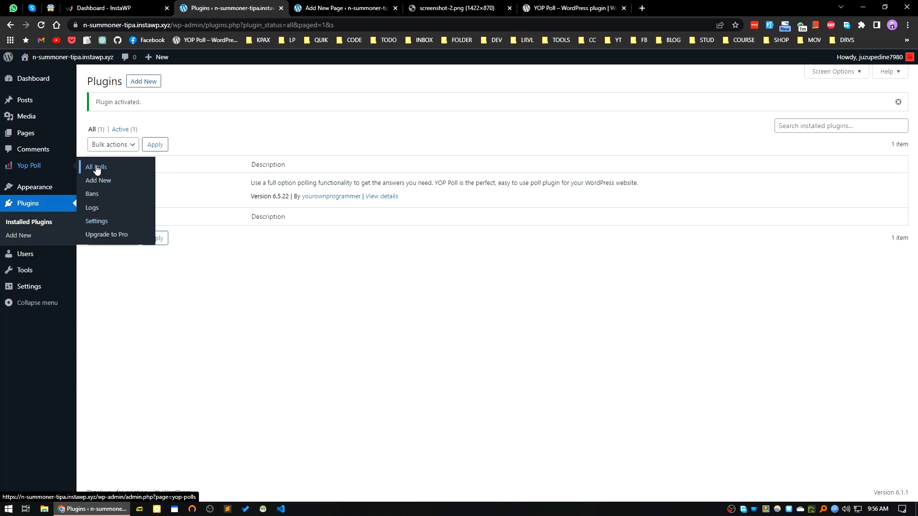
click(98, 183)
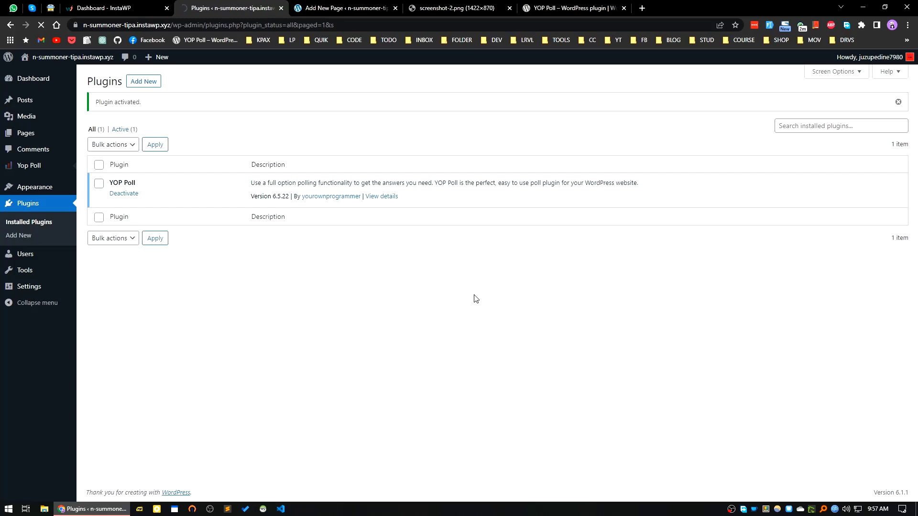
click(457, 8)
click(375, 10)
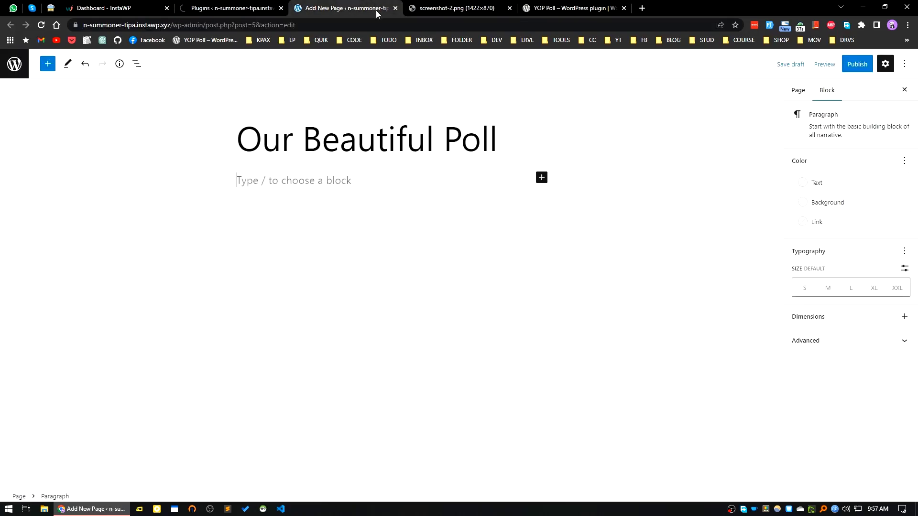
click(457, 9)
click(509, 8)
- Reload the stalled Plugins page and open Yop Poll's All Polls list
click(237, 8)
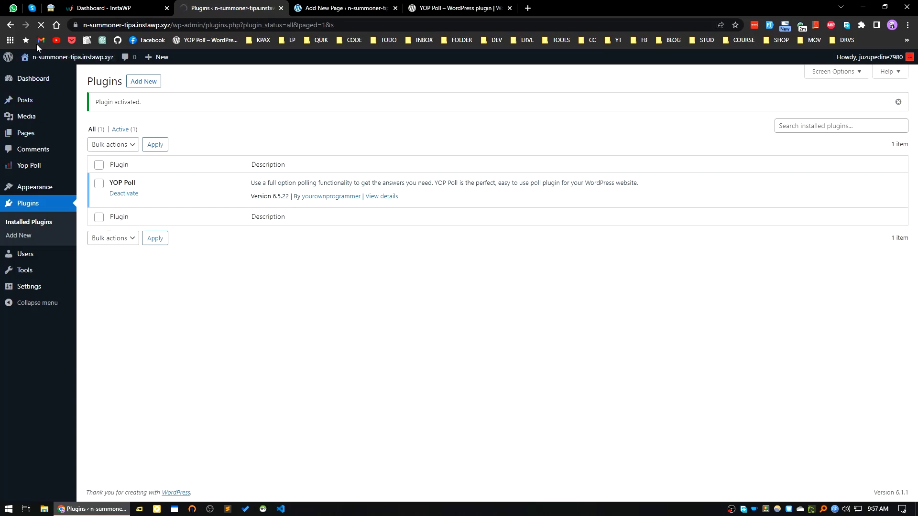
click(43, 24)
click(43, 23)
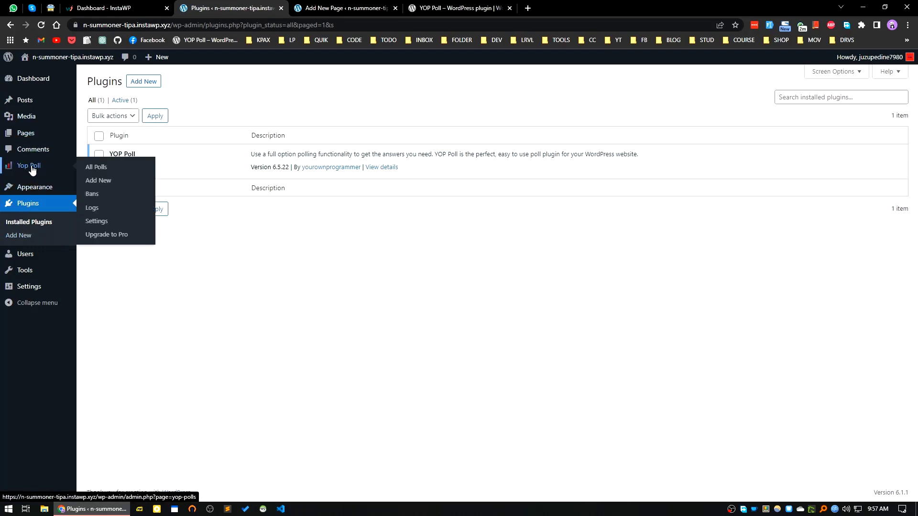
click(96, 169)
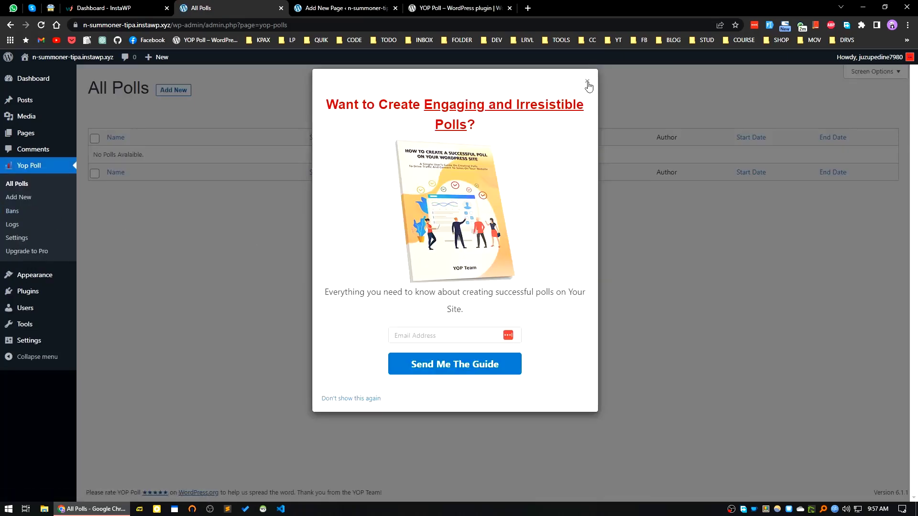
- Dismiss the guide popup and start a new poll from the Basic Template
click(588, 86)
click(173, 89)
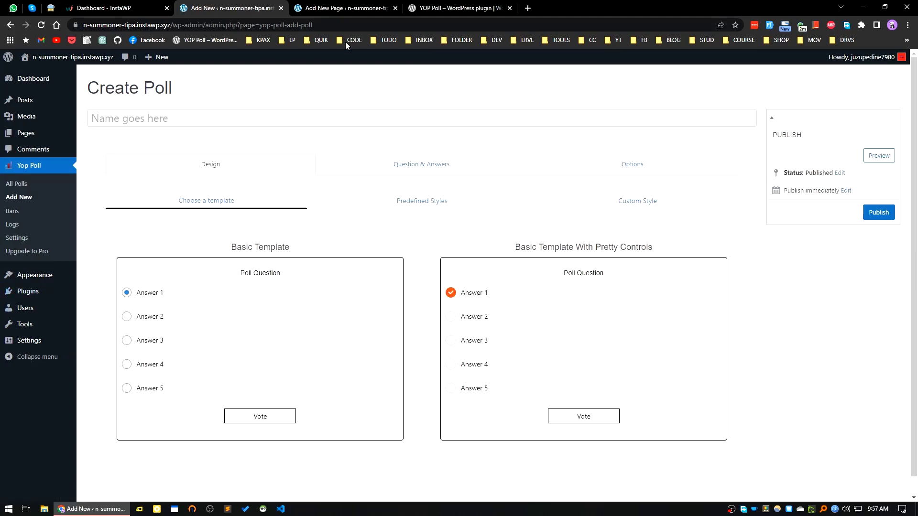
mouse_move(355, 367)
click(264, 351)
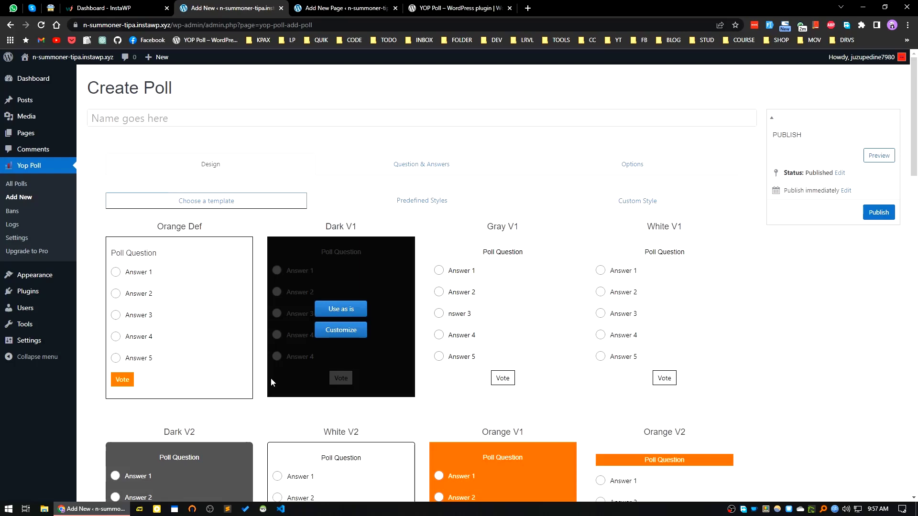
- Browse the predefined styles and apply Dark V2 as is
scroll(228, 366, down, 6)
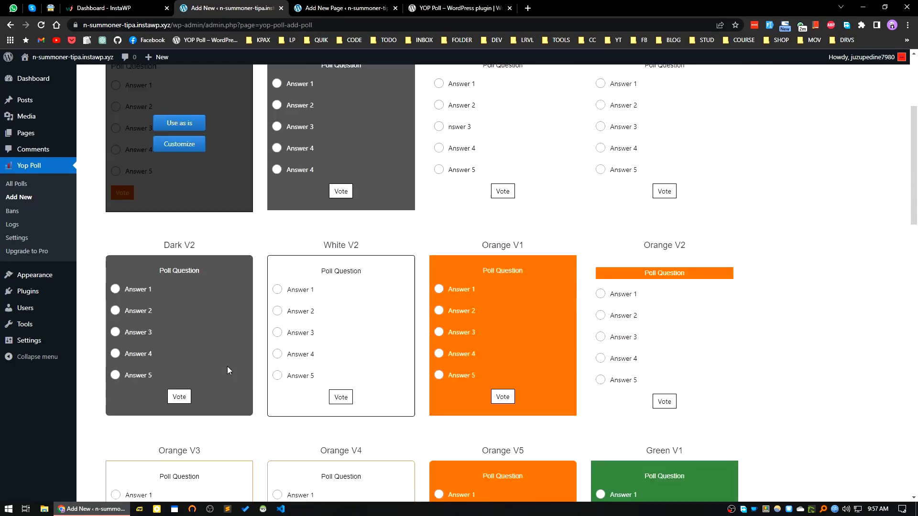
scroll(225, 363, down, 4)
scroll(224, 362, up, 4)
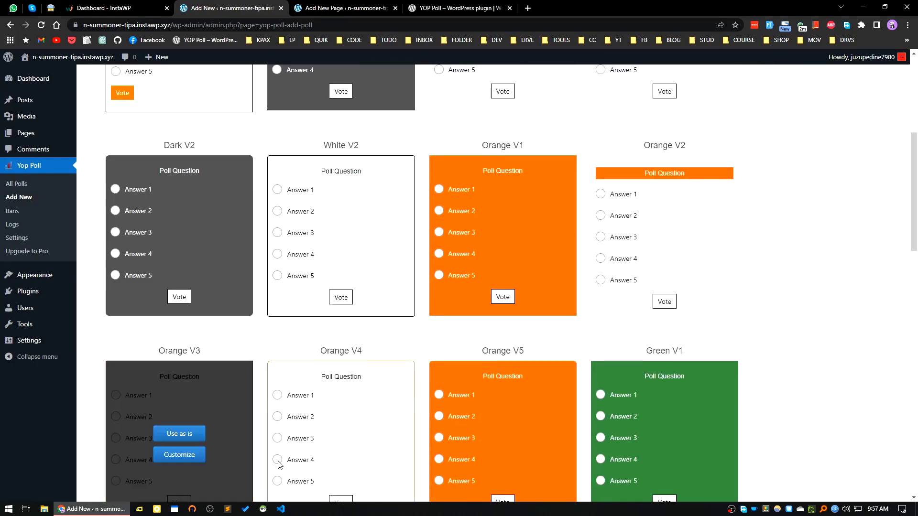
scroll(287, 466, down, 13)
scroll(287, 463, down, 2)
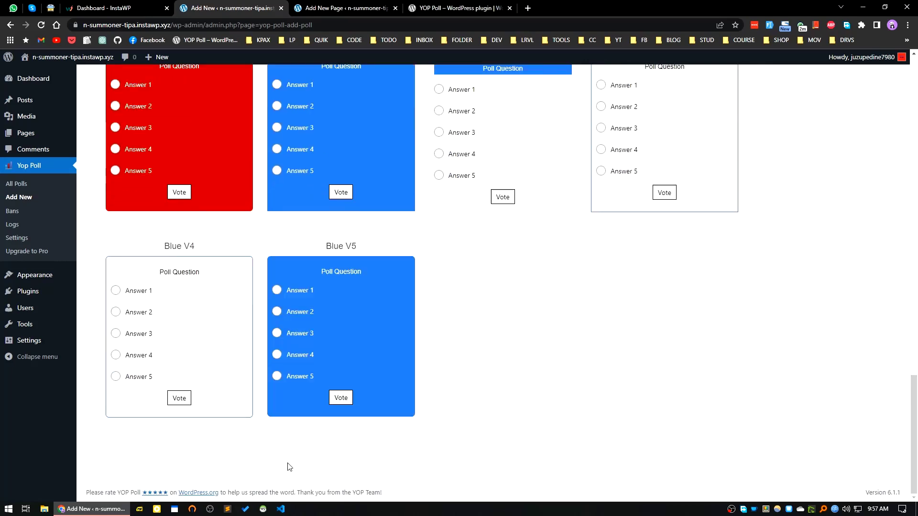
scroll(478, 388, up, 4)
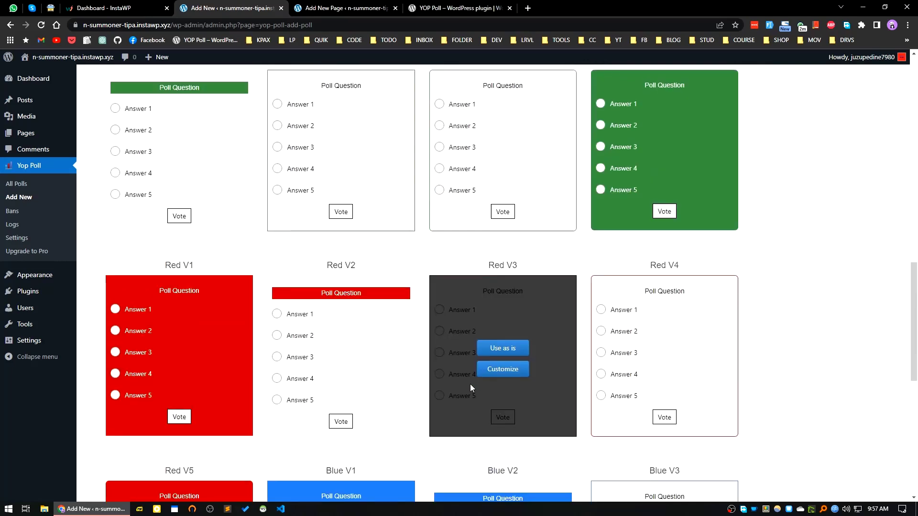
scroll(470, 383, down, 15)
scroll(468, 384, up, 2)
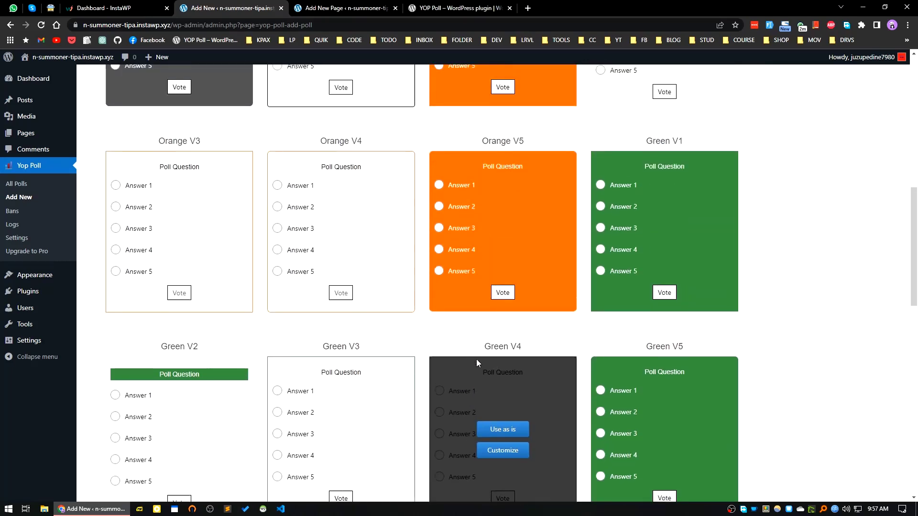
scroll(477, 360, up, 4)
mouse_move(179, 185)
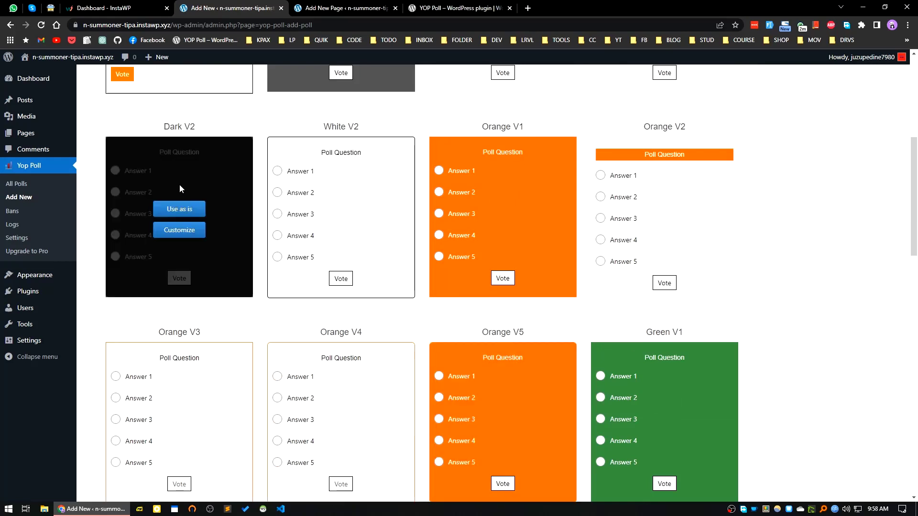
click(179, 211)
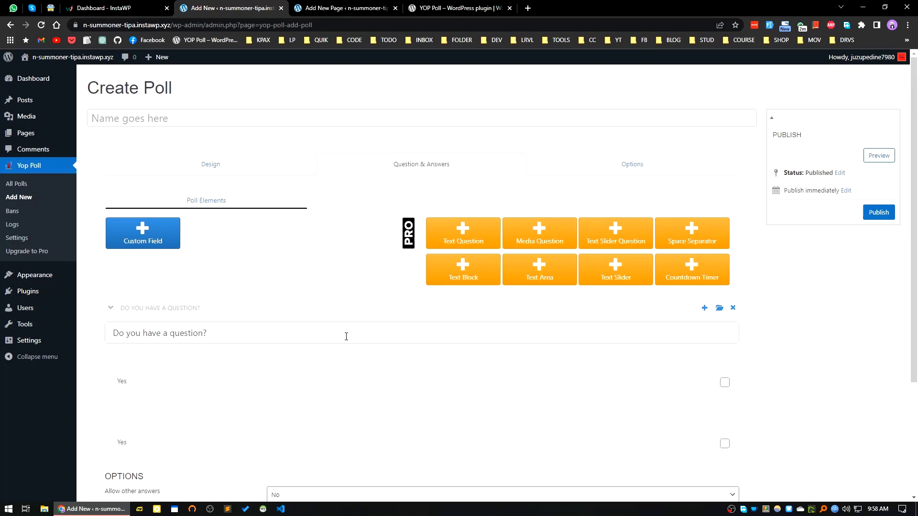
- Replace the placeholder question with 'What social media do you use?'
scroll(106, 296, down, 2)
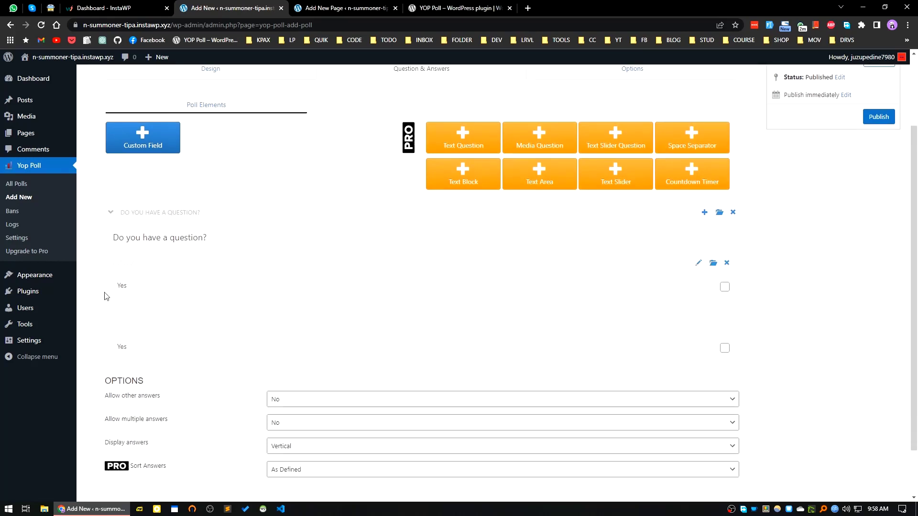
drag(222, 239, 110, 239)
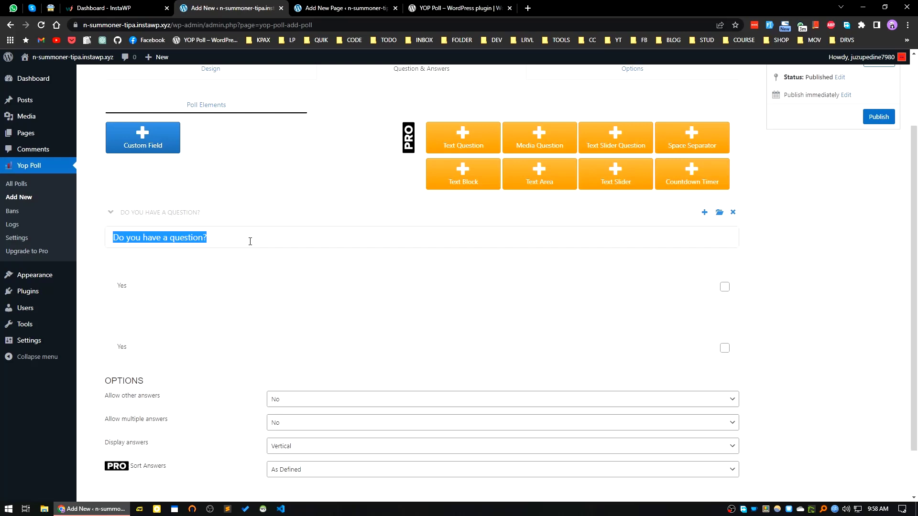
text(What)
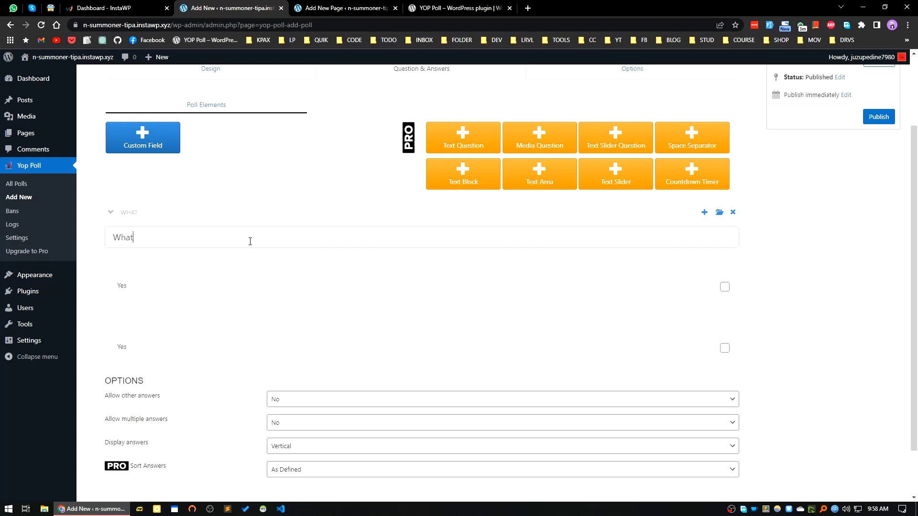
text( social media do you use?)
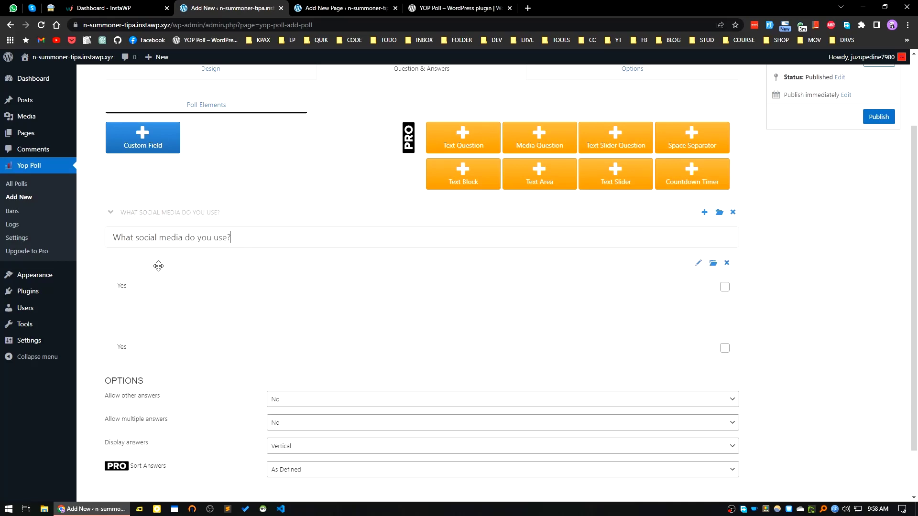
click(160, 248)
drag(230, 237, 112, 238)
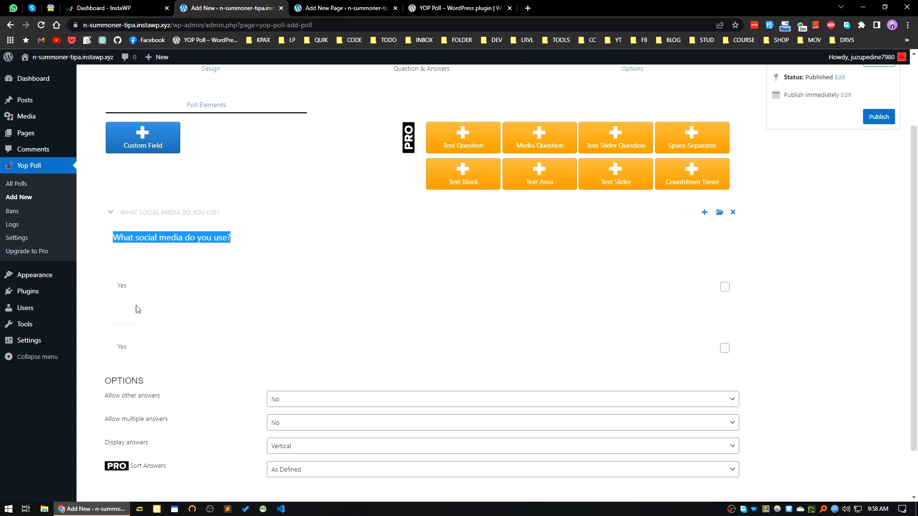
- Add three answer slots and enter Facebook and Twitter as the first two answers
click(704, 213)
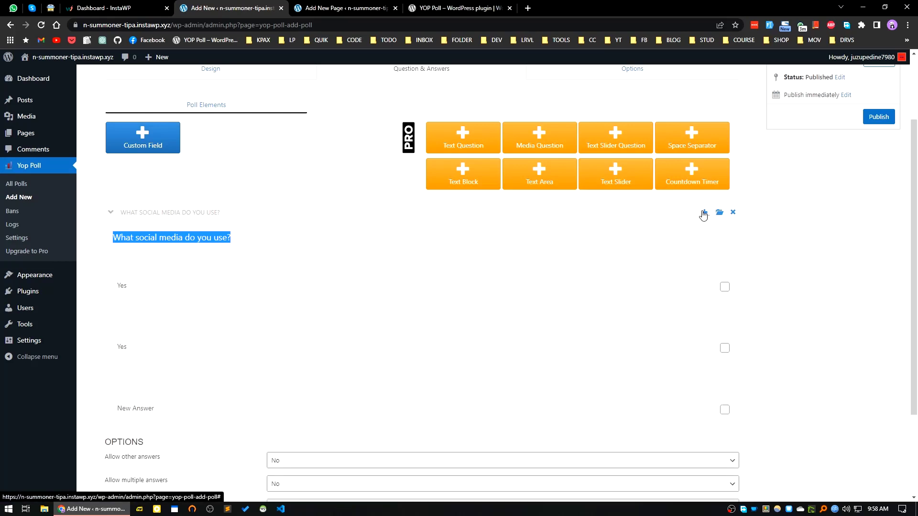
click(704, 214)
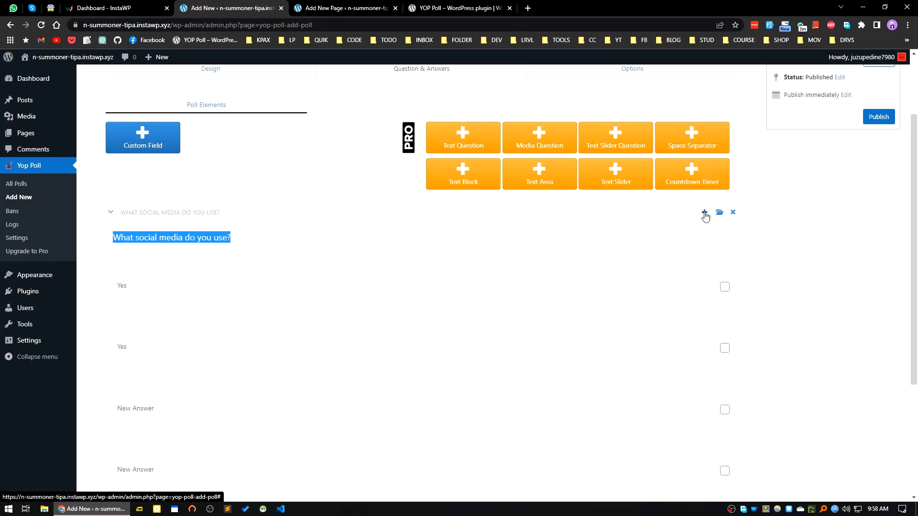
click(705, 213)
scroll(293, 379, down, 3)
scroll(175, 320, up, 1)
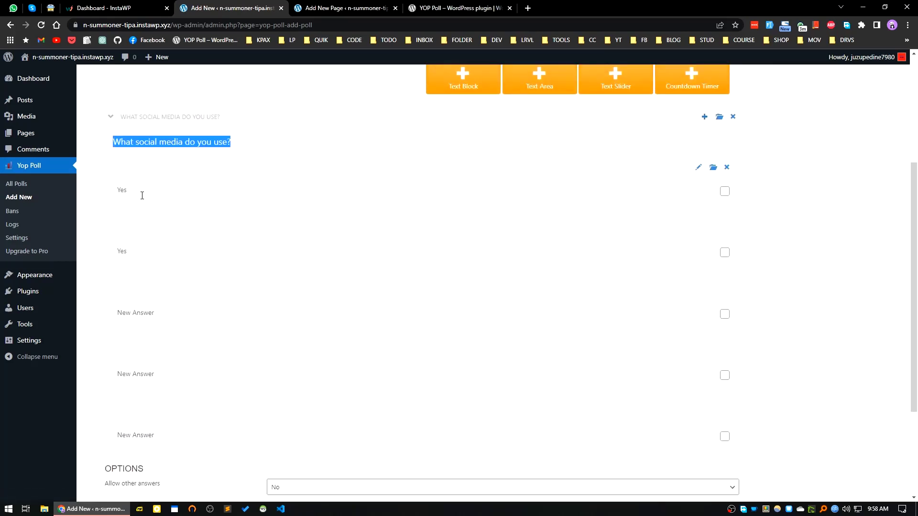
drag(142, 195, 95, 200)
text(Facebook)
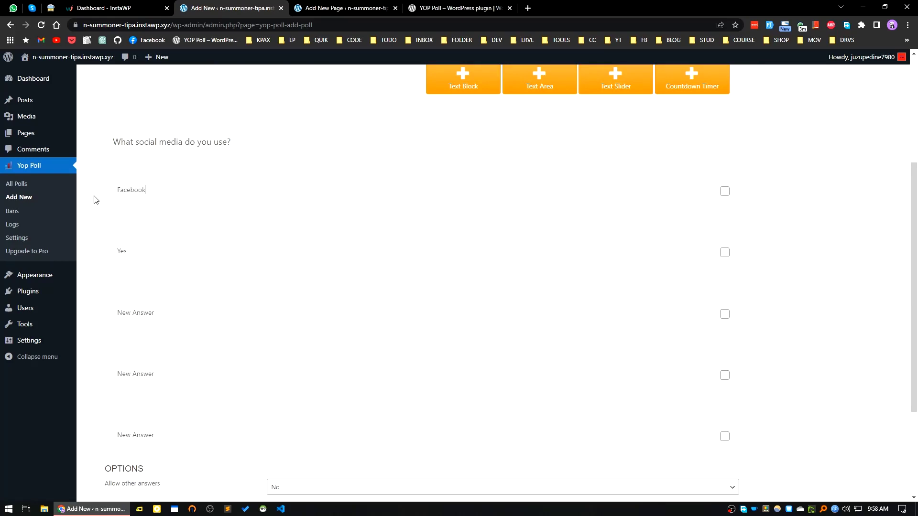
drag(143, 256, 87, 255)
text(Twiitter)
- Enter Linkedin as the third answer, checking its spelling online
mouse_move(78, 315)
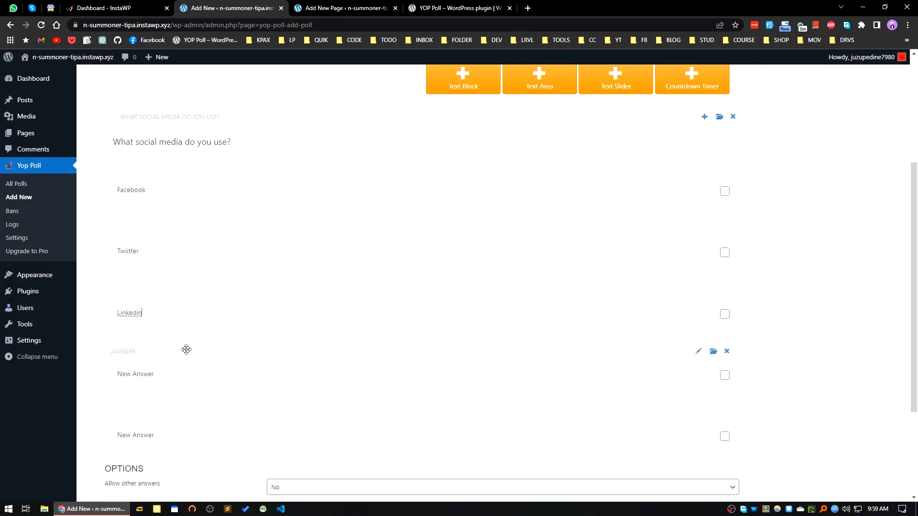
drag(181, 376, 106, 379)
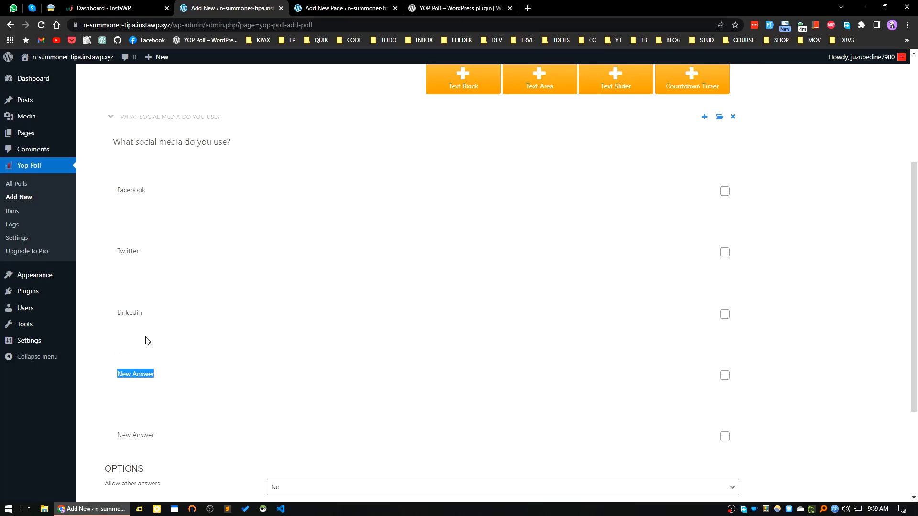
click(128, 314)
double_click(127, 312)
right_click(127, 312)
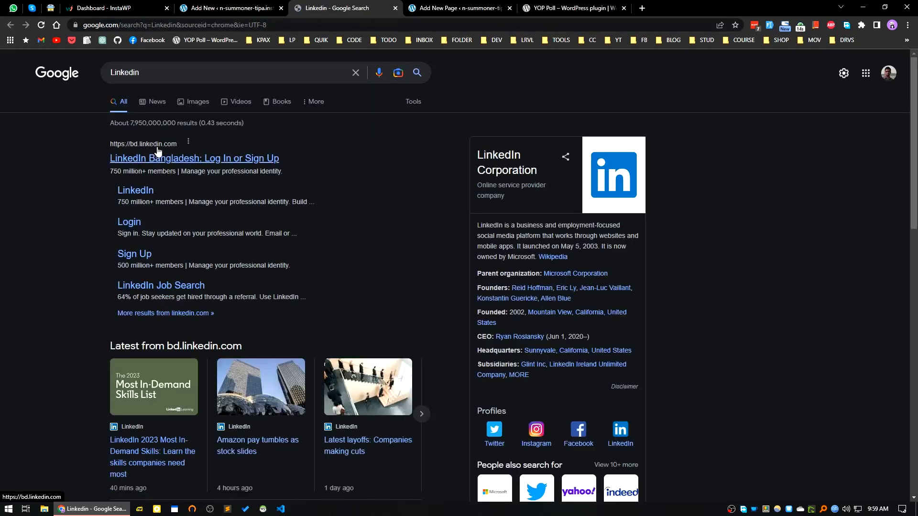
click(238, 8)
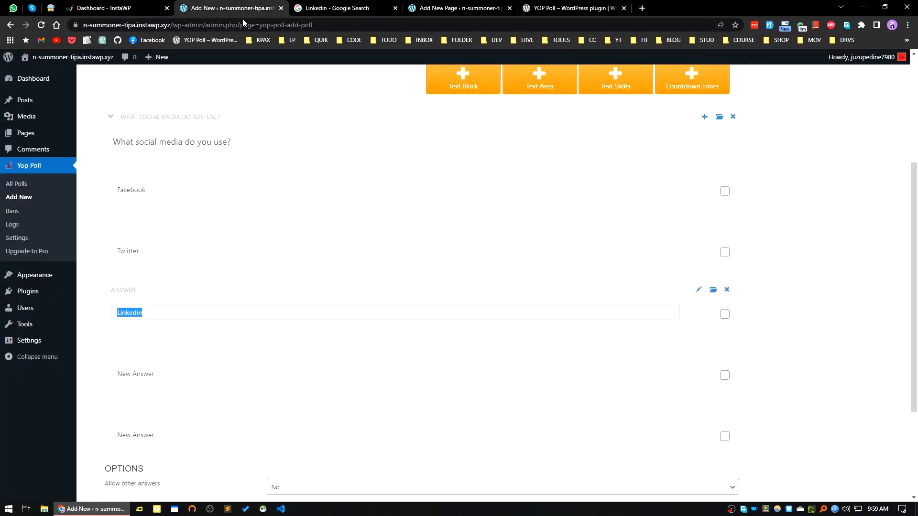
- Fill the last two answers with Pinterest and 'I don't use one', correcting 'dont'
click(168, 374)
drag(167, 374, 113, 378)
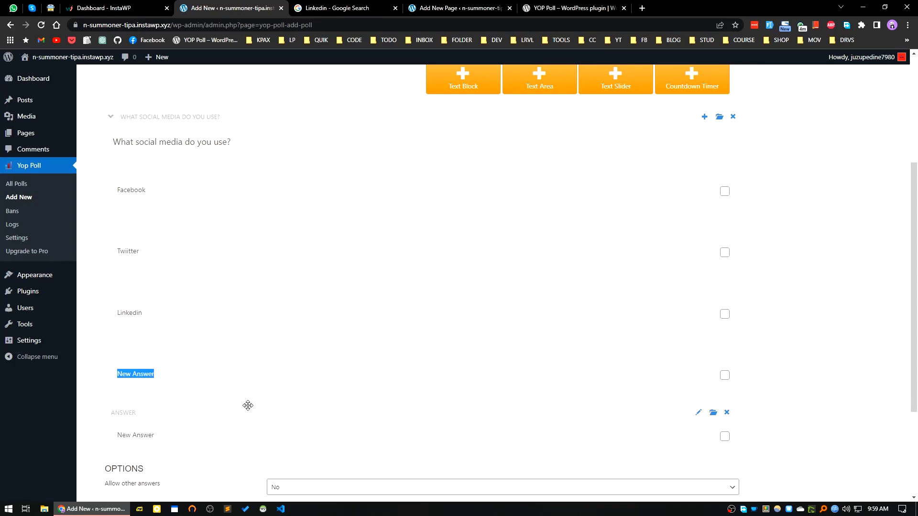
text(Pinterest)
drag(169, 433, 107, 436)
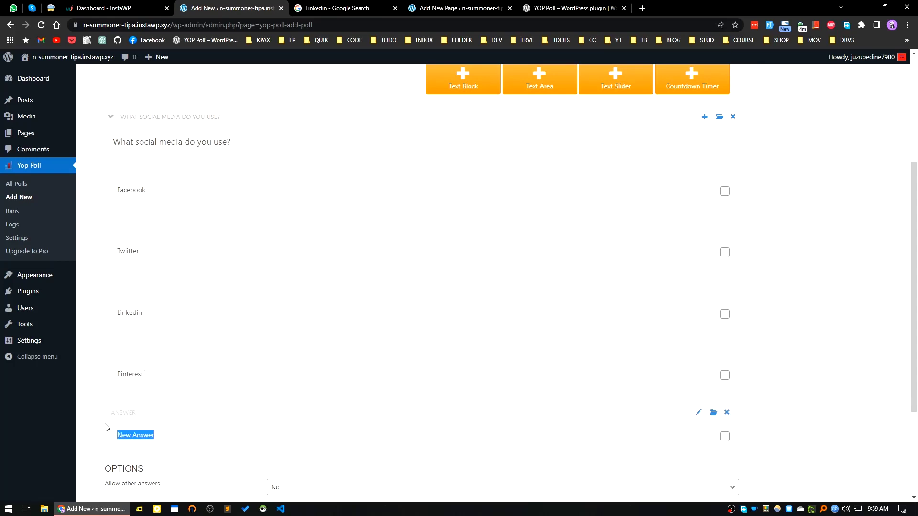
text(I dont use one)
right_click(129, 435)
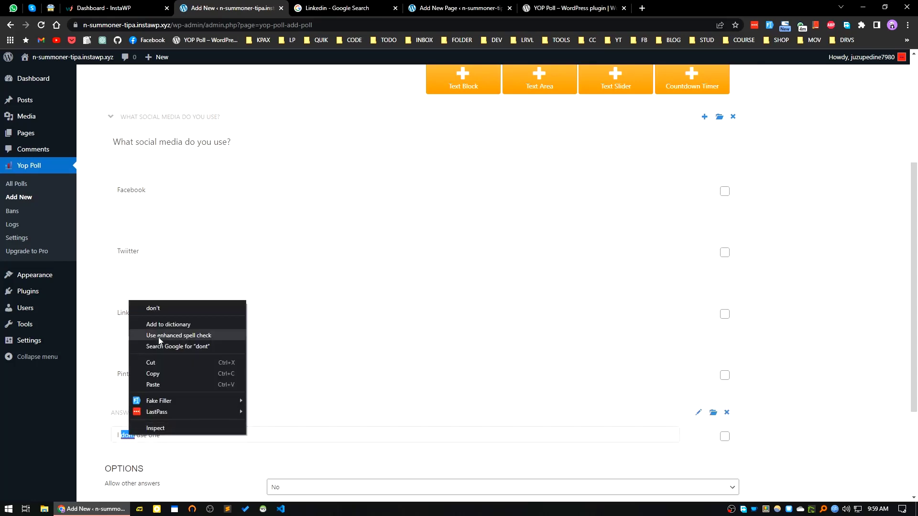
click(158, 308)
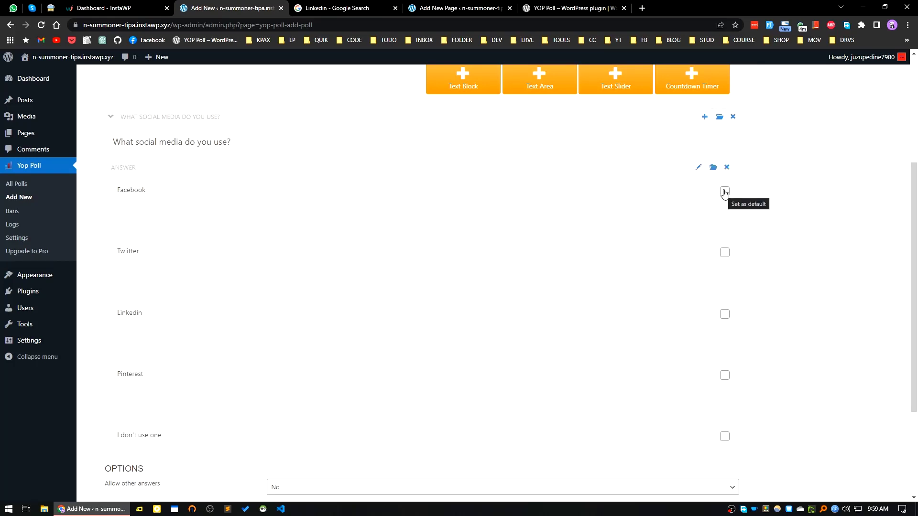
- Copy the question 'What social media do you use?' into the poll name field
scroll(502, 369, down, 2)
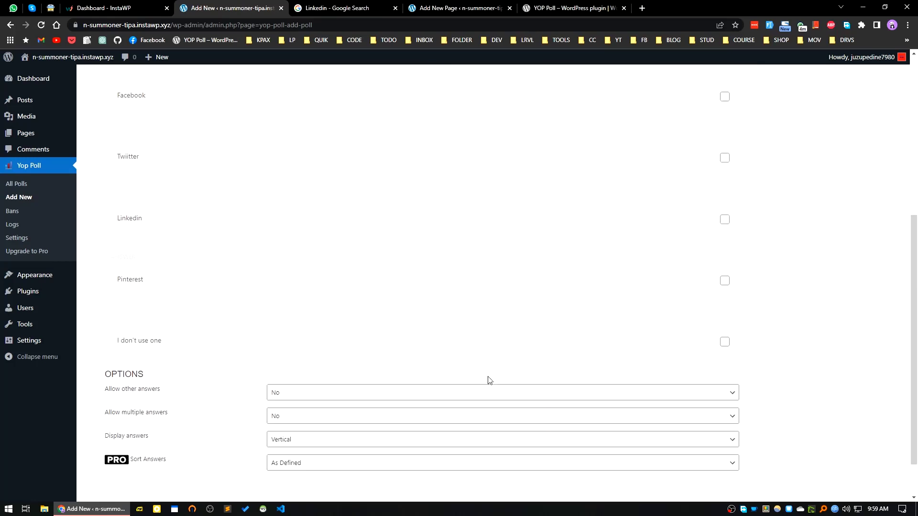
scroll(437, 430, up, 6)
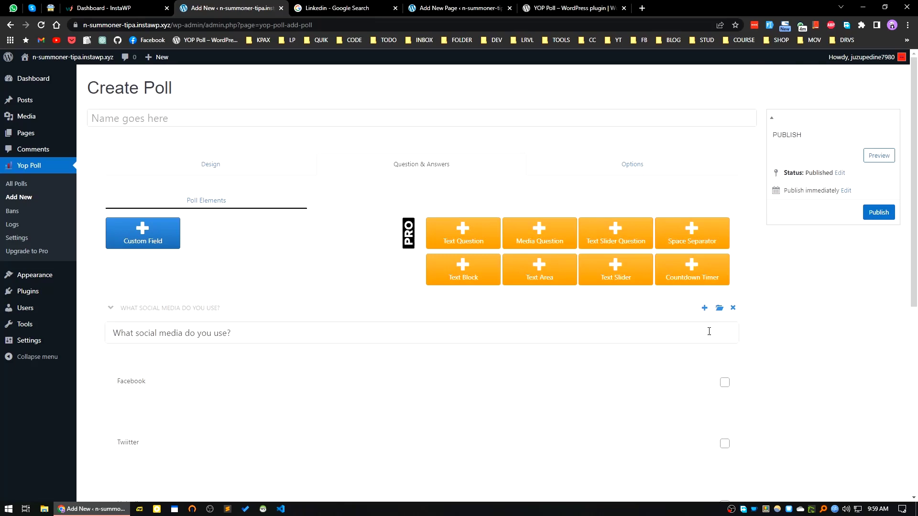
click(879, 212)
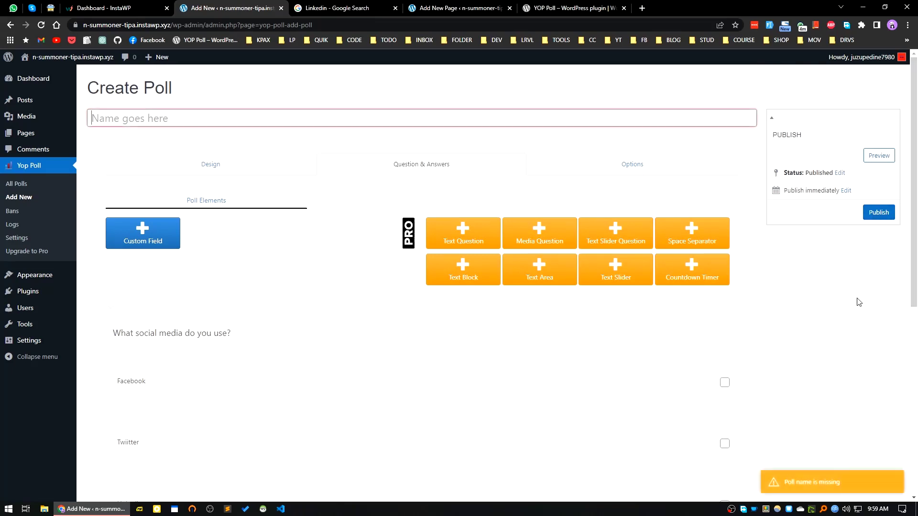
click(153, 122)
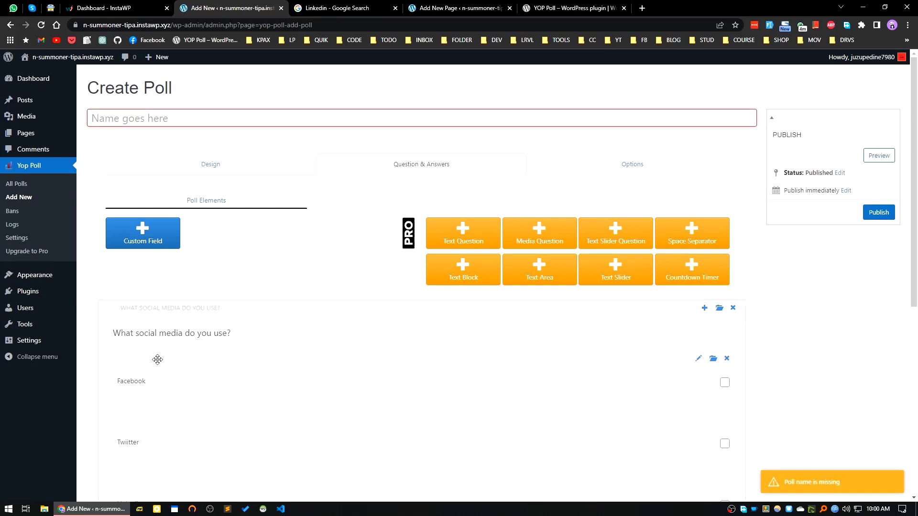
drag(238, 332, 99, 336)
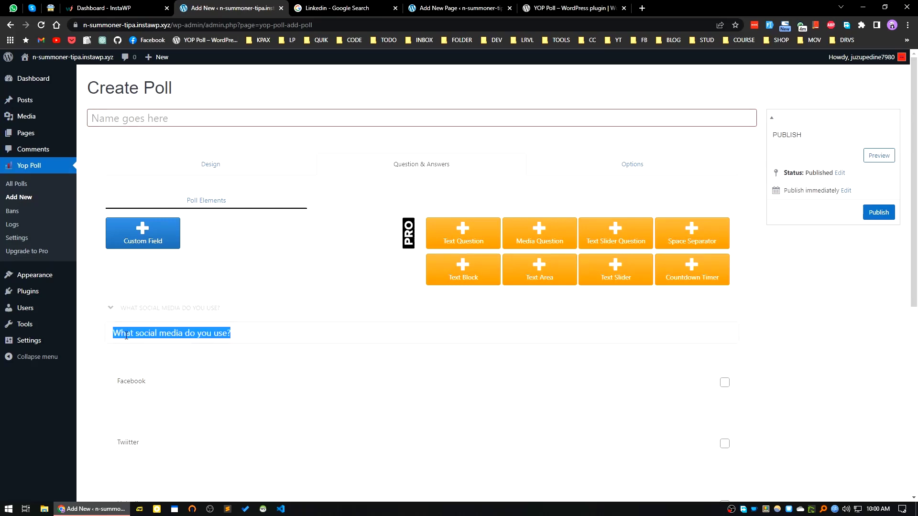
right_click(137, 337)
click(158, 196)
click(144, 120)
key(ctrl+v)
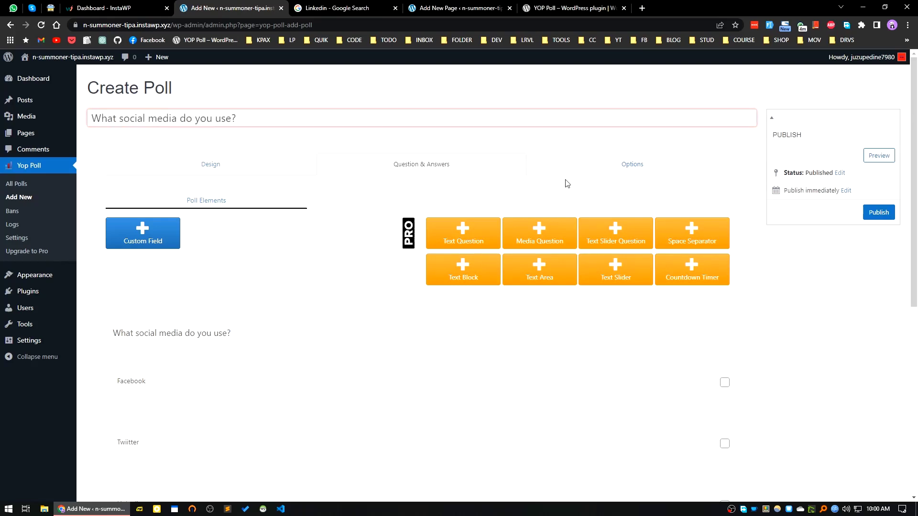
click(249, 168)
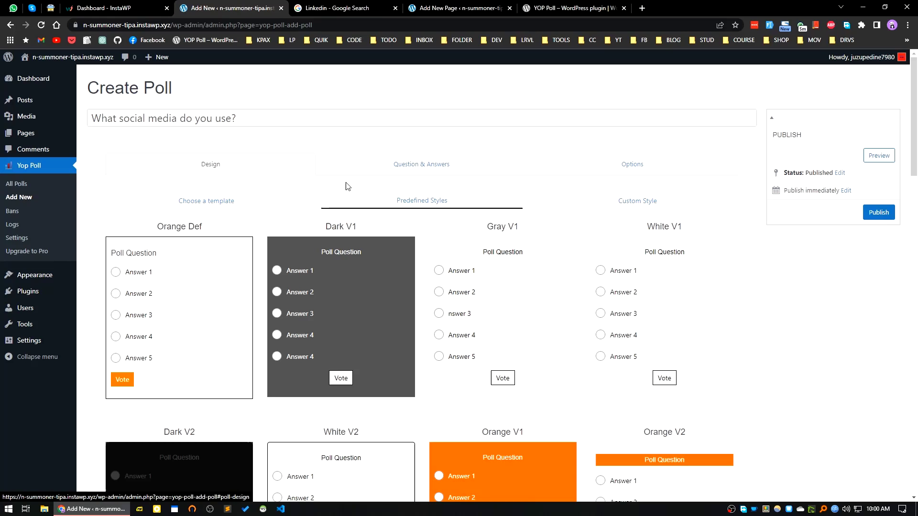
- Under Options > Access, tick both Guest and WordPress vote permissions
click(400, 167)
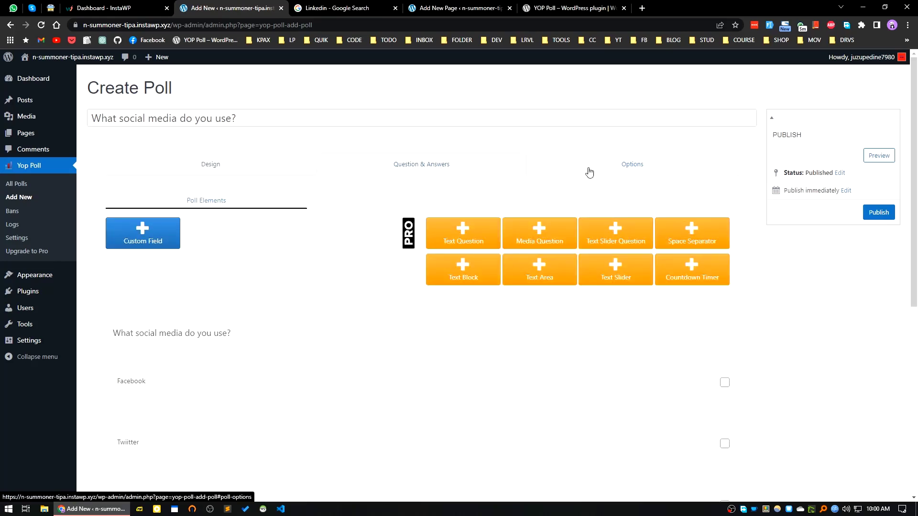
click(623, 170)
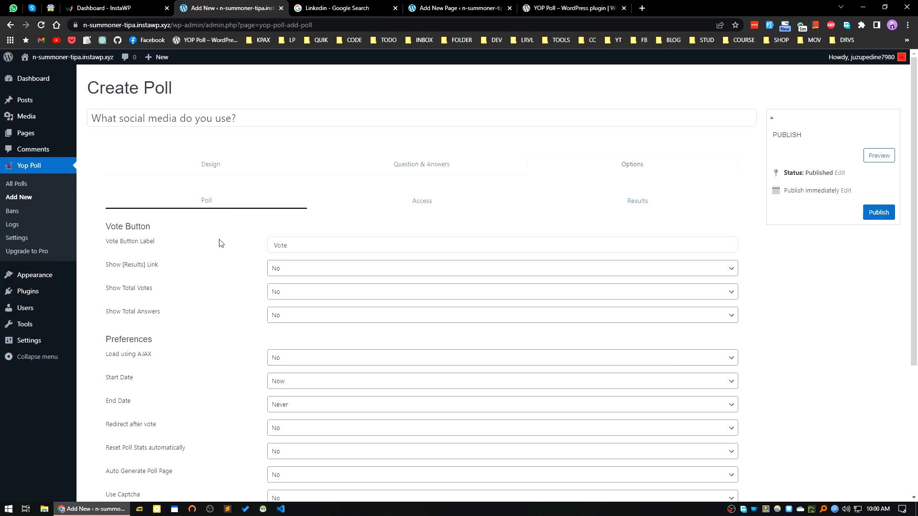
scroll(248, 375, down, 4)
scroll(255, 363, up, 3)
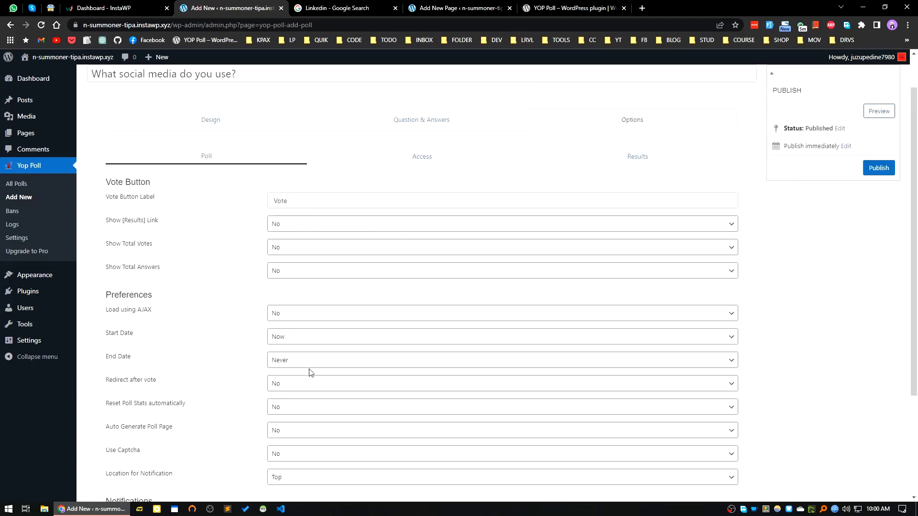
click(421, 156)
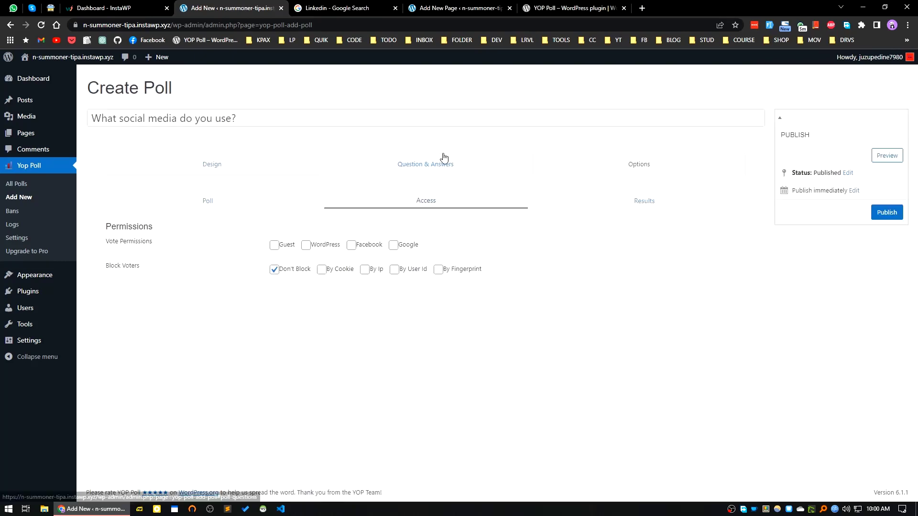
click(306, 245)
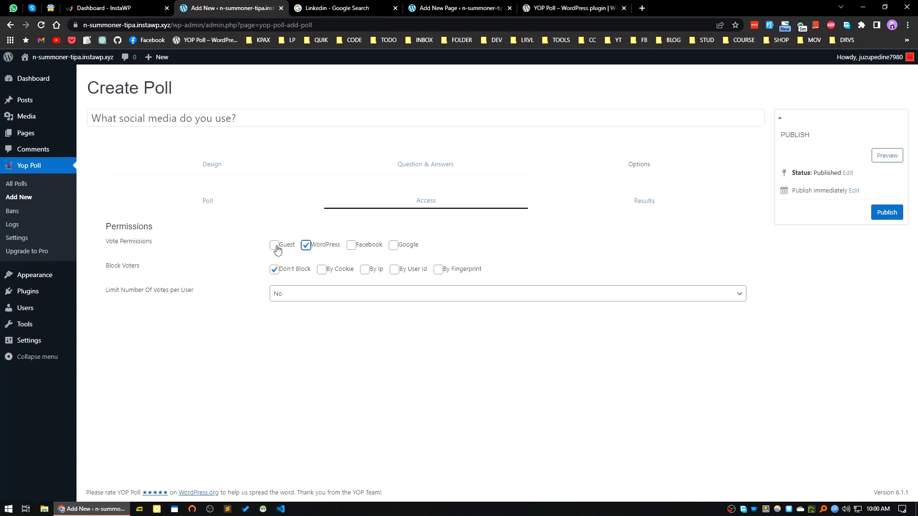
click(276, 245)
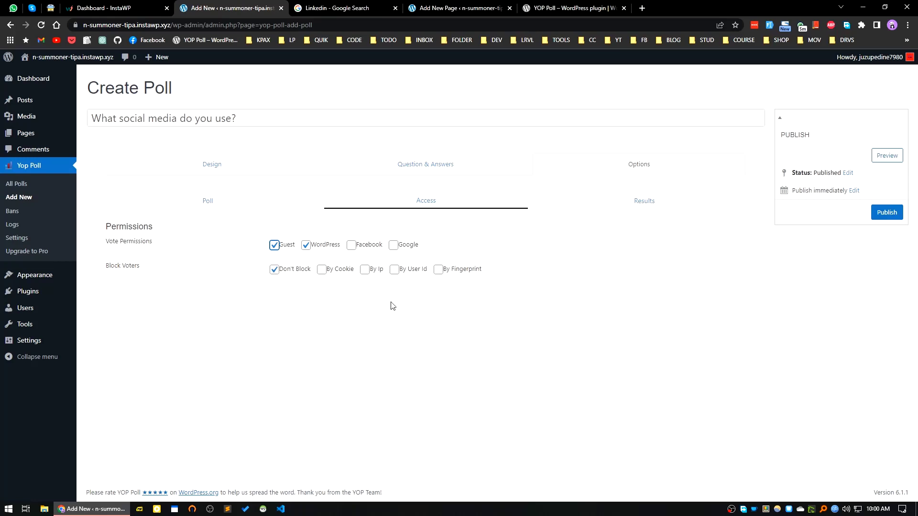
- Show results After vote to Guest and Registered users with Votes Number, then publish the poll
click(885, 213)
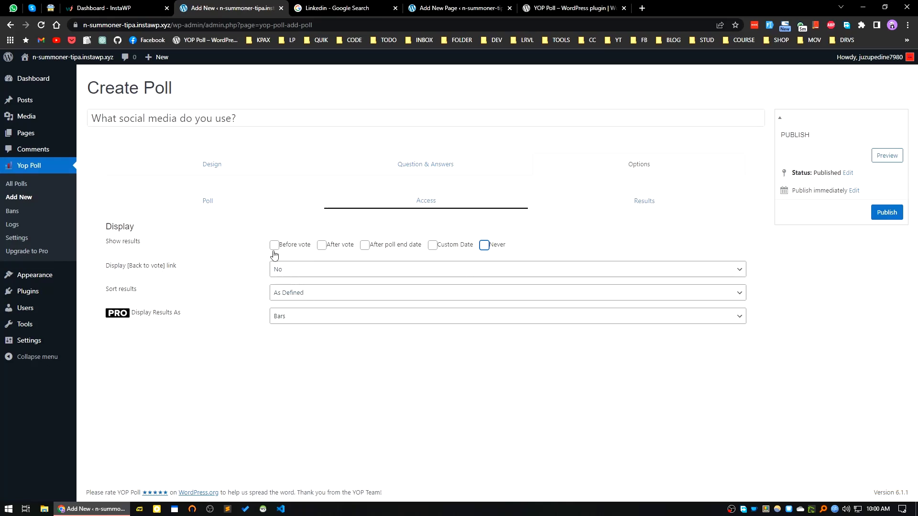
click(321, 245)
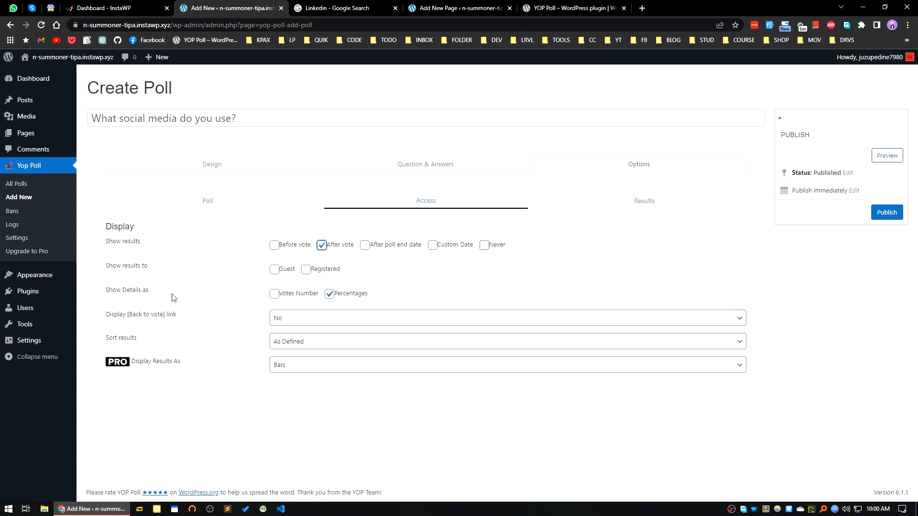
click(276, 271)
click(306, 272)
click(274, 296)
click(888, 214)
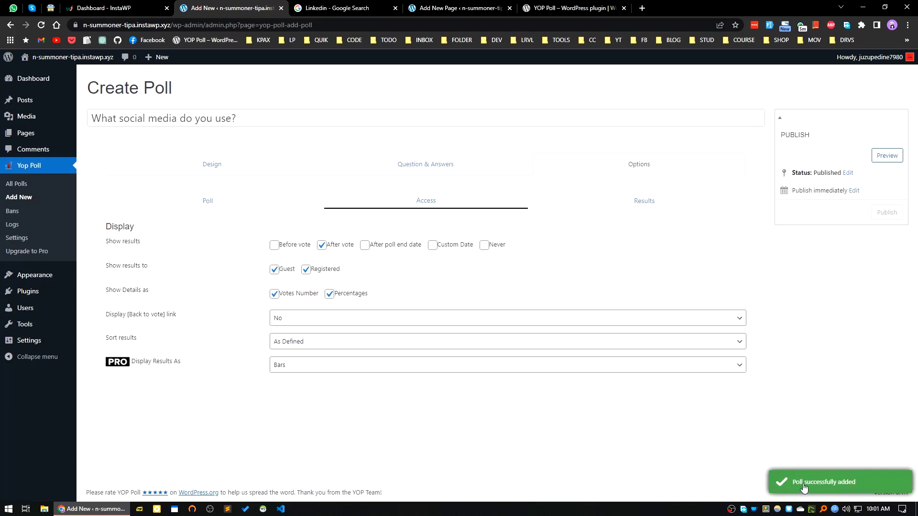
click(17, 185)
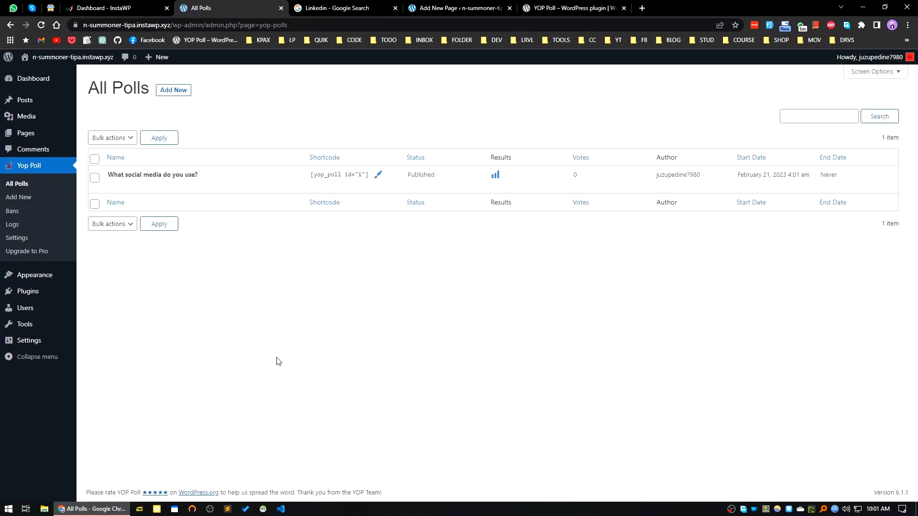
- Copy the [yop_poll id="1"] shortcode and paste it into the Our Beautiful Poll page
triple_click(353, 174)
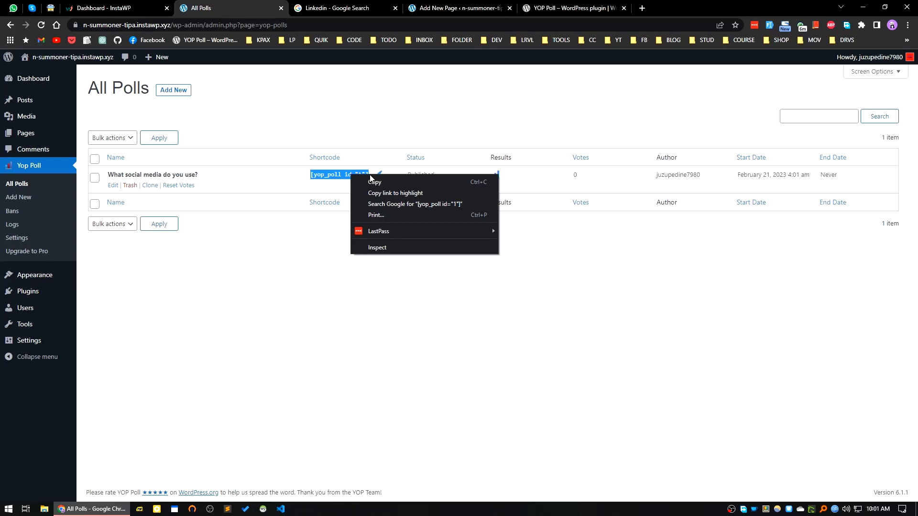
click(375, 183)
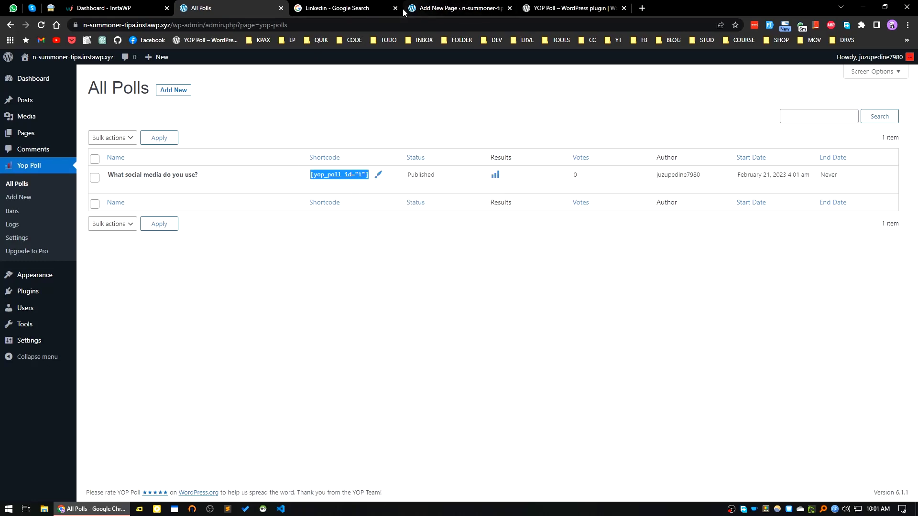
click(381, 10)
click(394, 8)
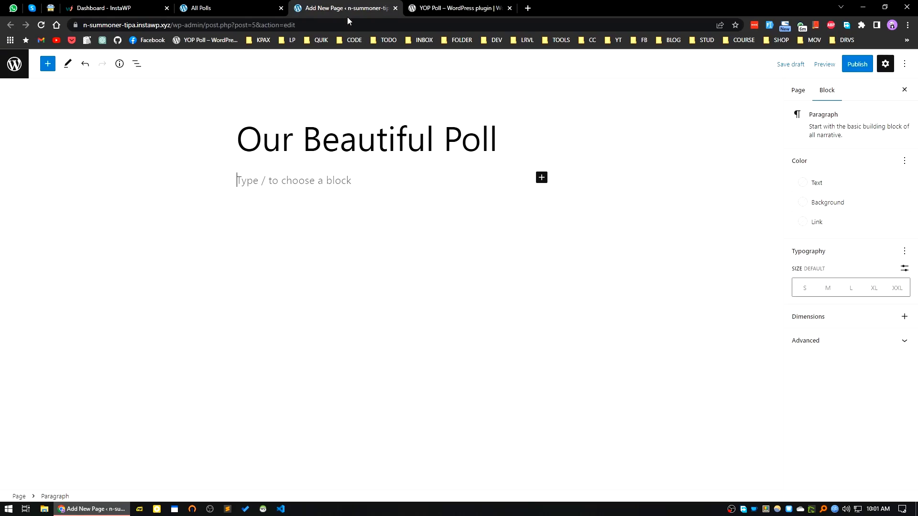
right_click(274, 182)
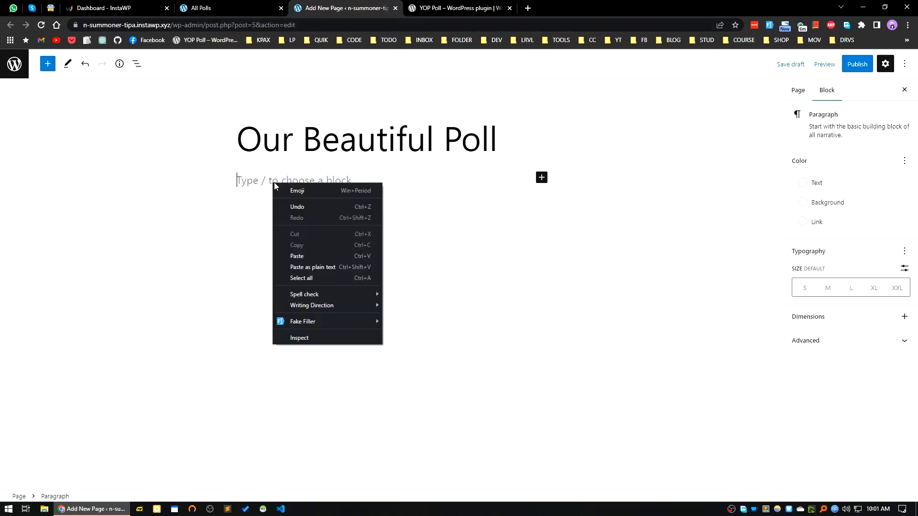
click(297, 255)
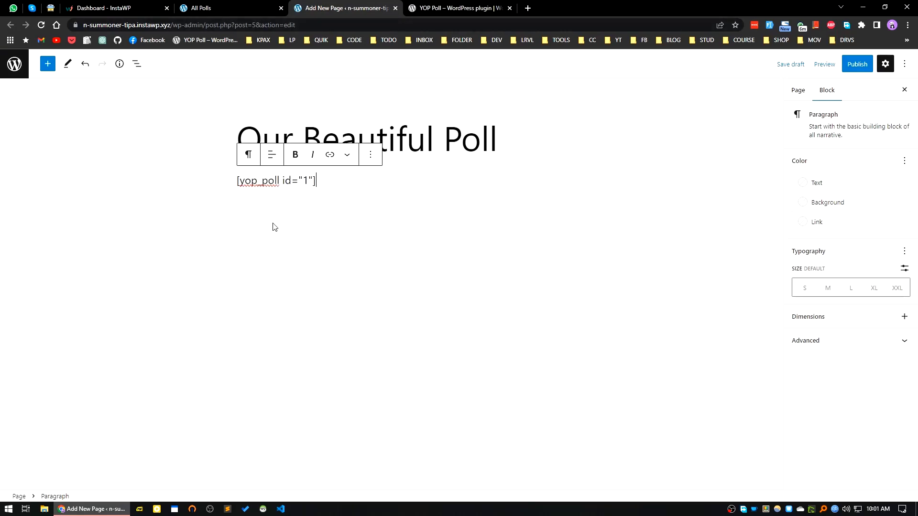
- Publish the page and view it live
click(857, 64)
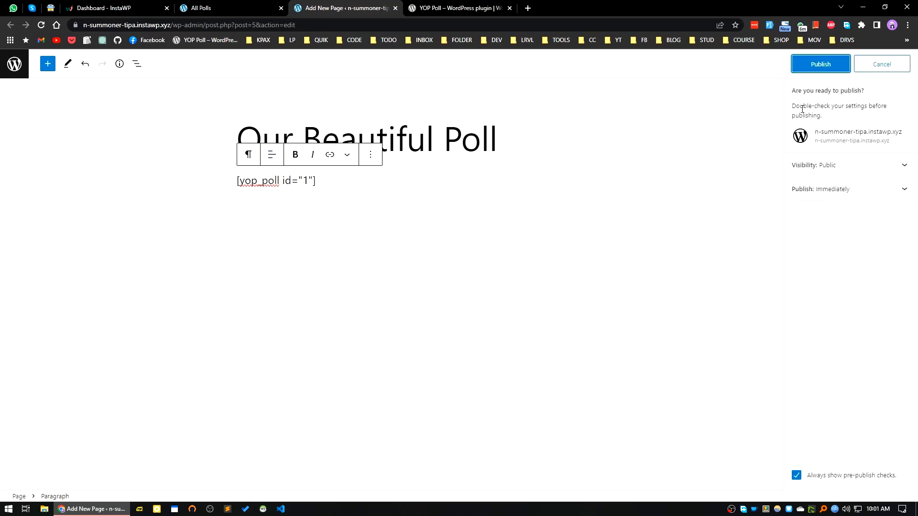
click(827, 65)
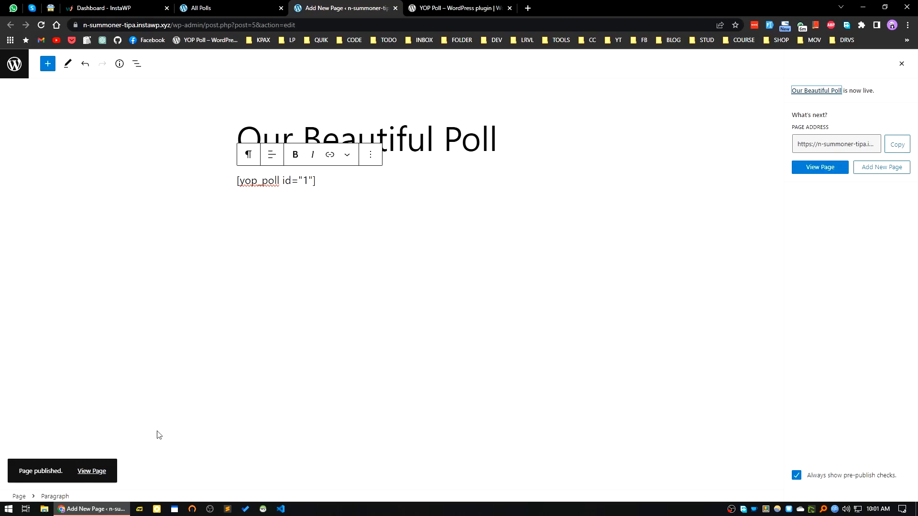
click(819, 167)
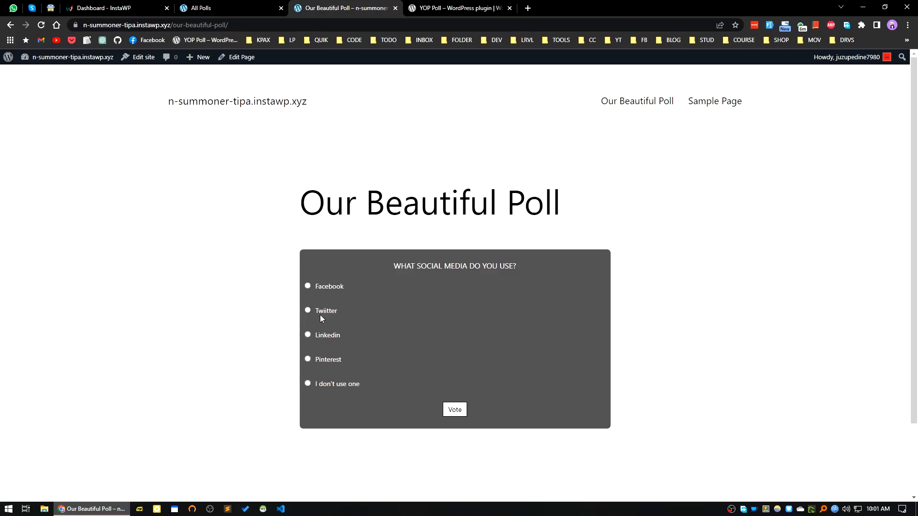
- Cast an anonymous vote for Twitter, then select the live page's address for copying
click(456, 411)
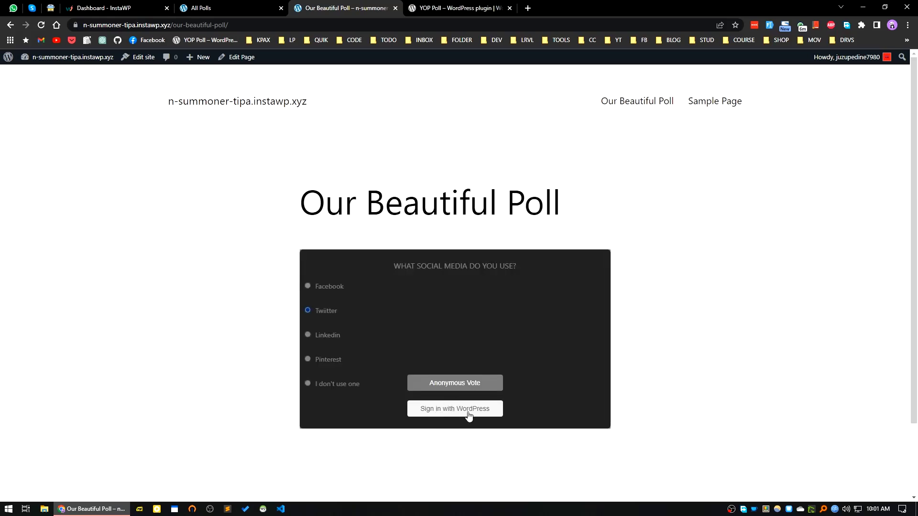
click(444, 387)
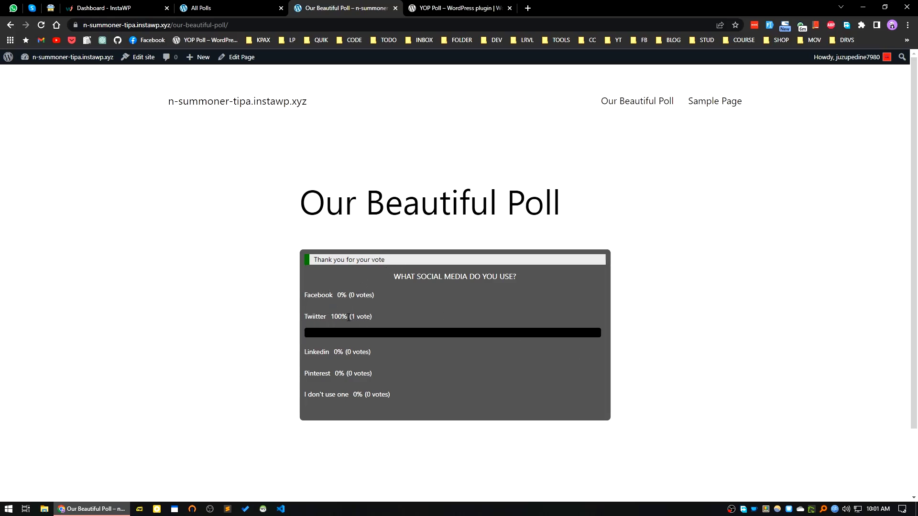
click(180, 25)
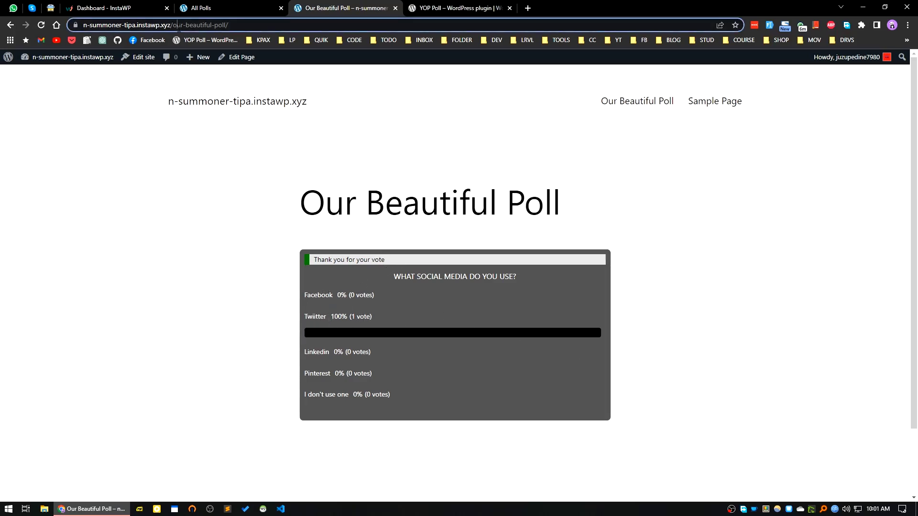
right_click(180, 26)
- Copy the poll page address and open a new incognito window
click(201, 96)
click(907, 25)
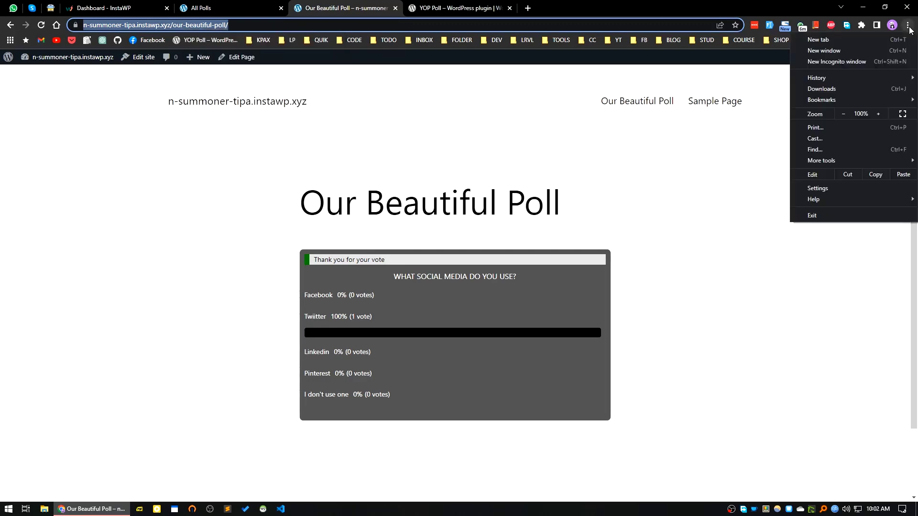
click(836, 61)
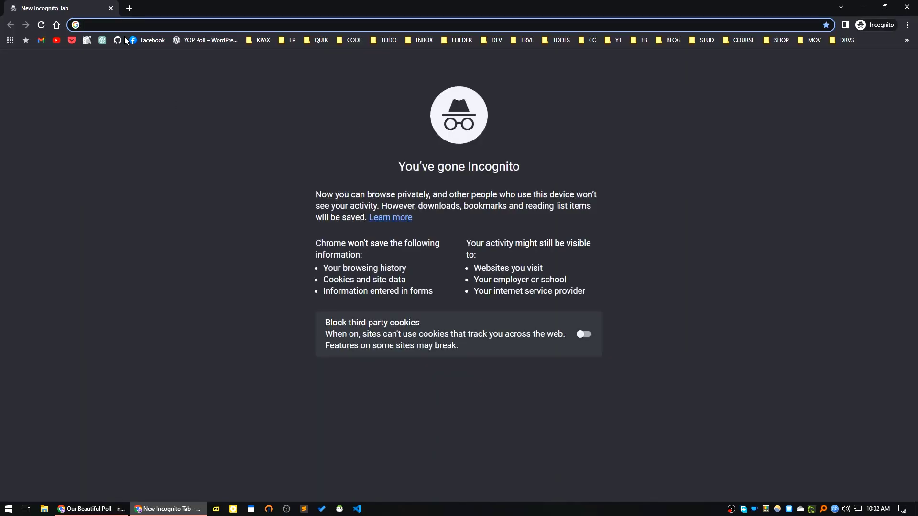
- Load the poll page in the incognito window and cast an anonymous vote for Linkedin
right_click(129, 25)
click(154, 100)
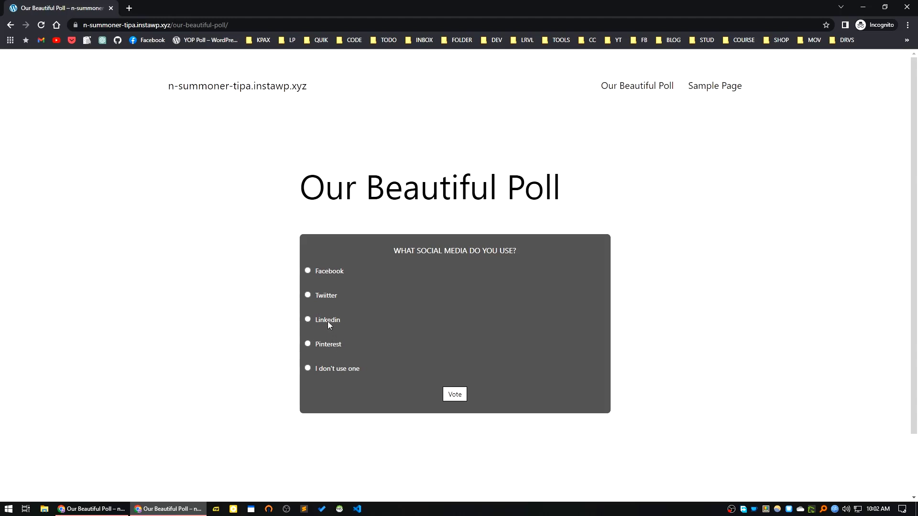
click(457, 397)
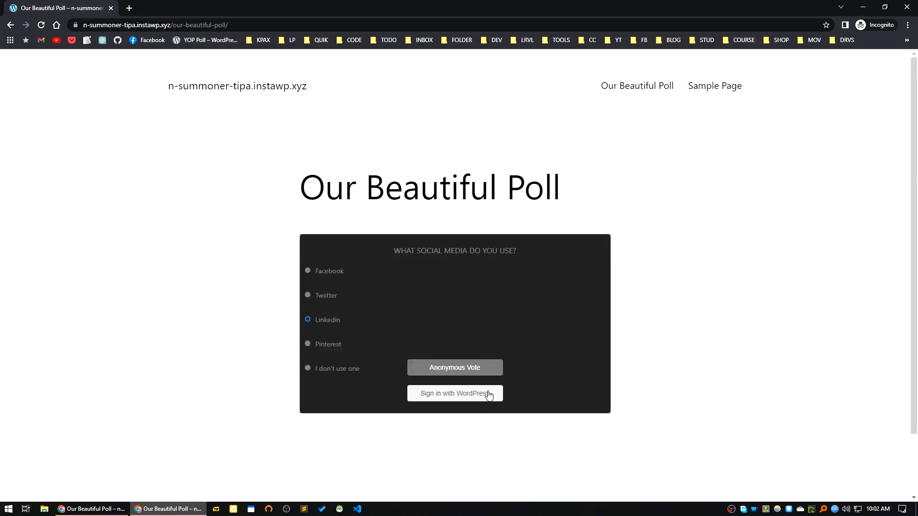
click(476, 371)
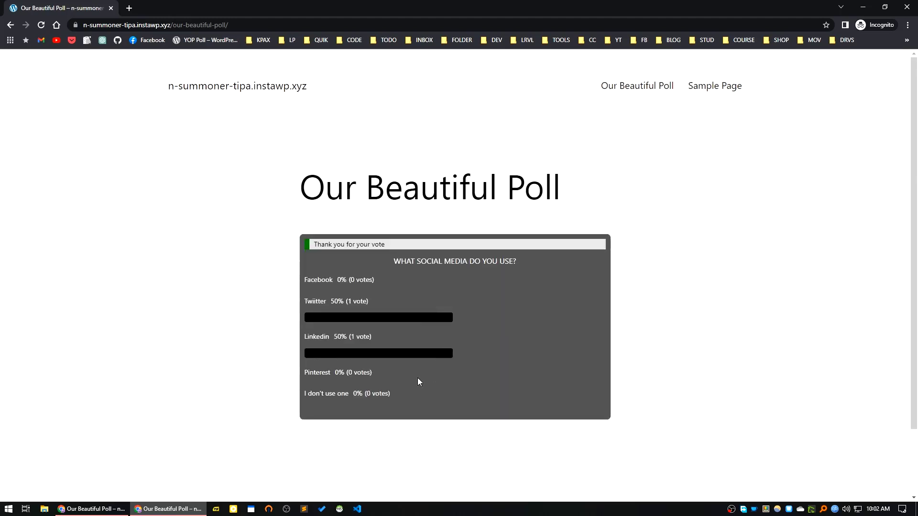